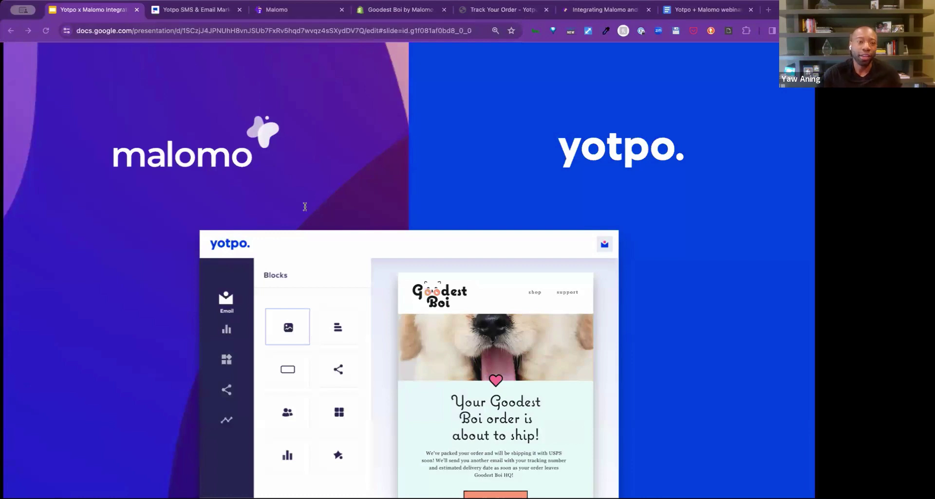
- Switch to the Yotpo SMS & Email app and start creating a new flow from the flows listing
left_click(210, 11)
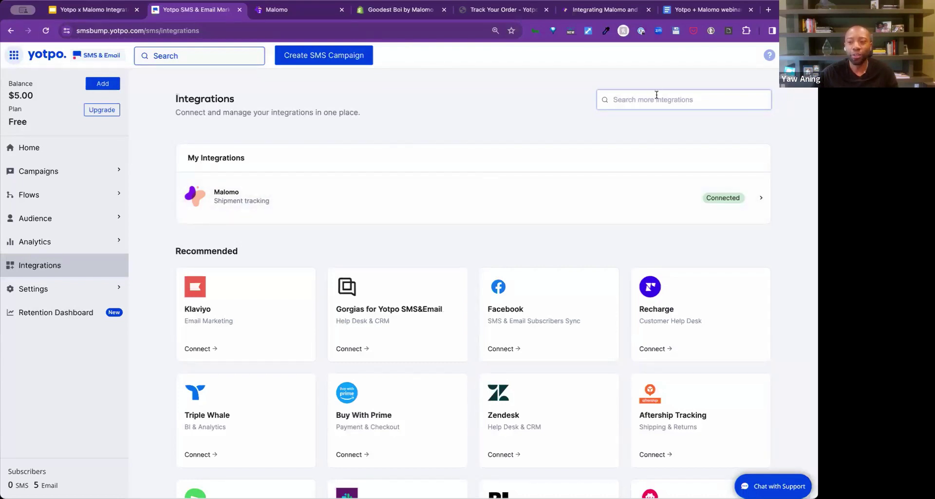
left_click(676, 103)
left_click(345, 124)
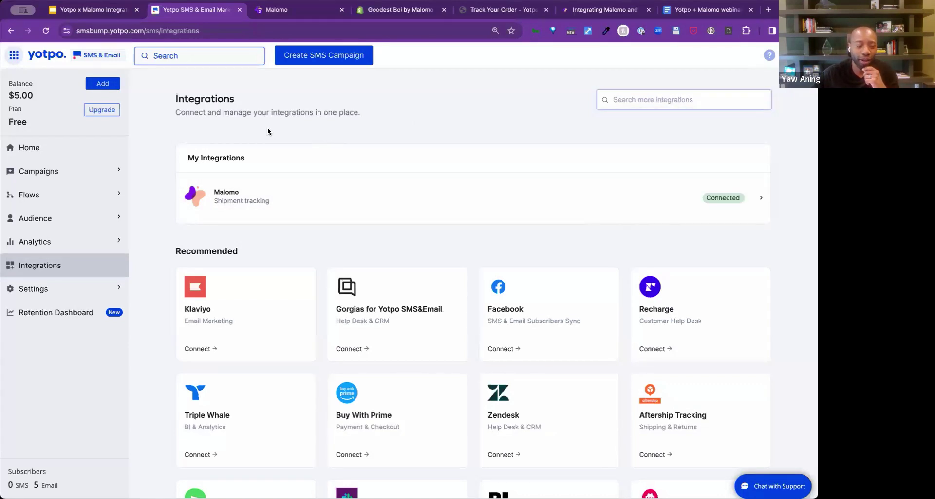
left_click(66, 195)
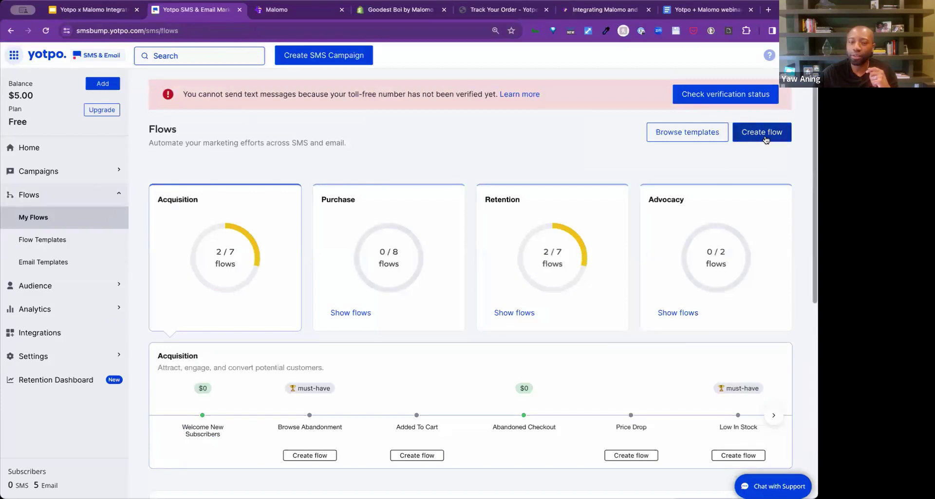
left_click(765, 139)
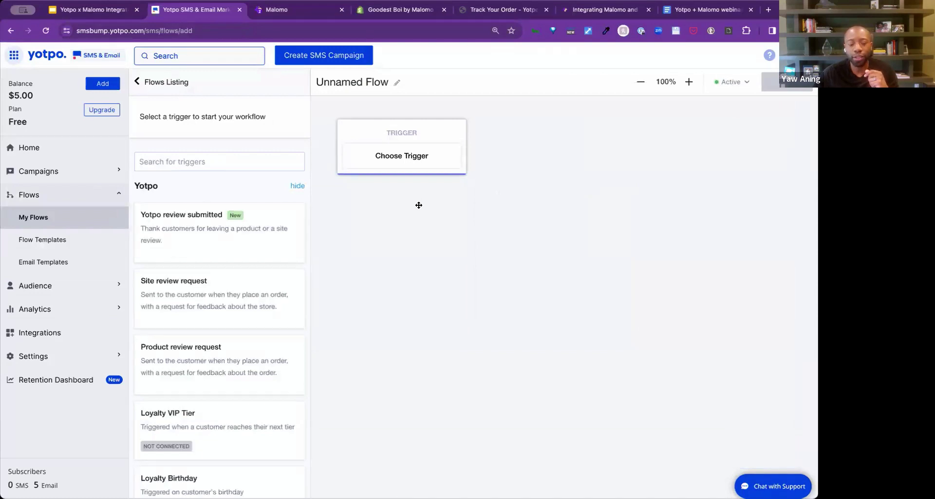
- Search the triggers for "malomo" and choose Malomo Shipment In Transit as the flow's trigger
left_click(227, 162)
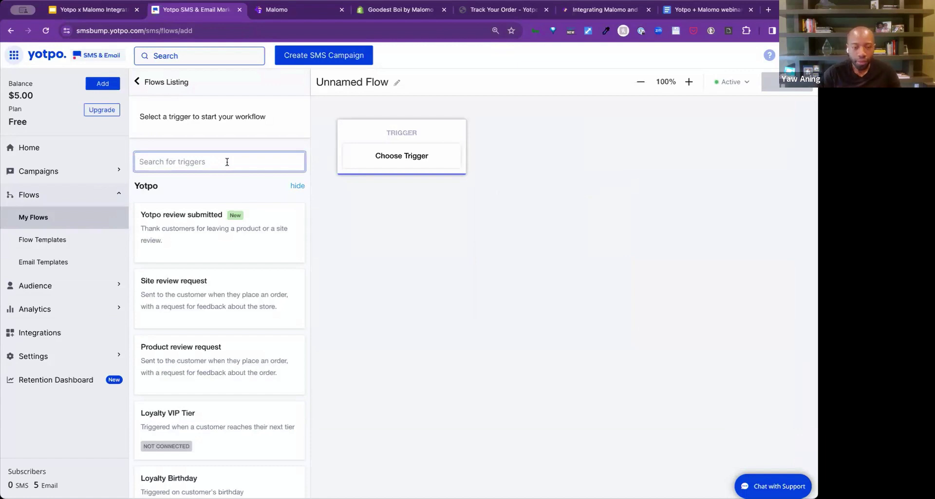
type("malomo")
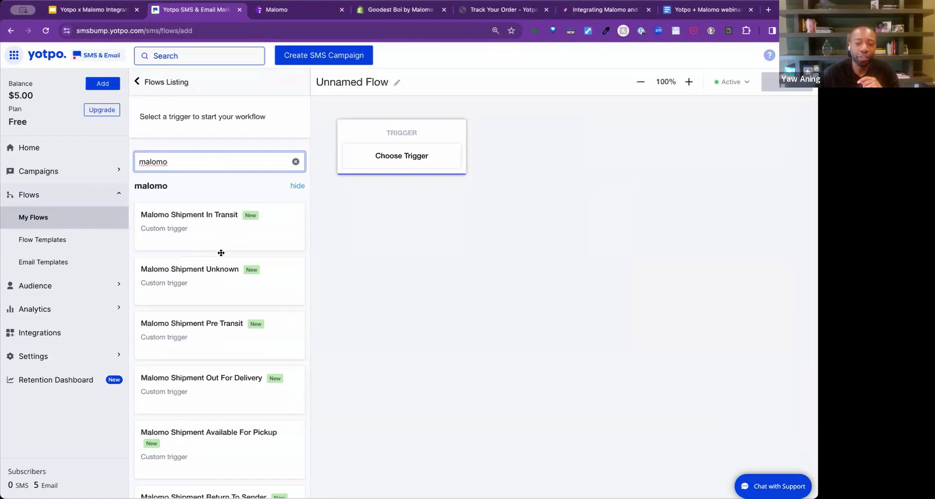
scroll(234, 306, "down", 3)
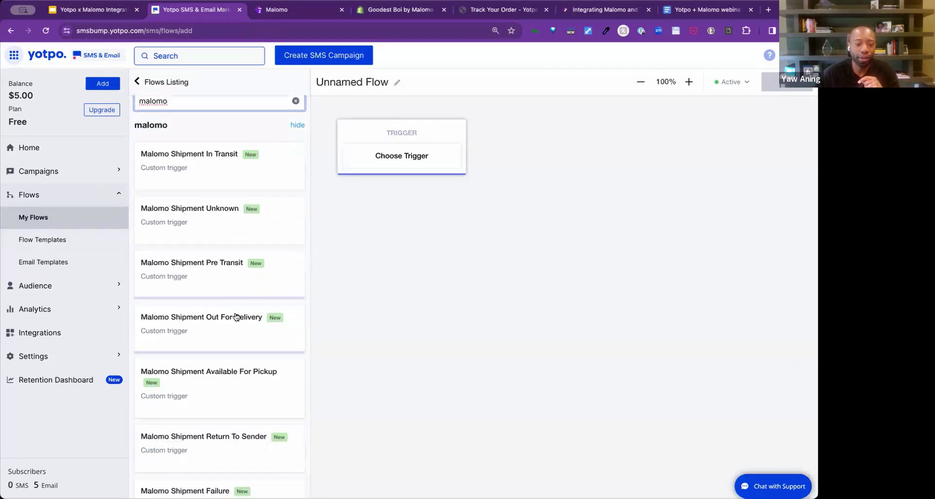
scroll(237, 317, "up", 3)
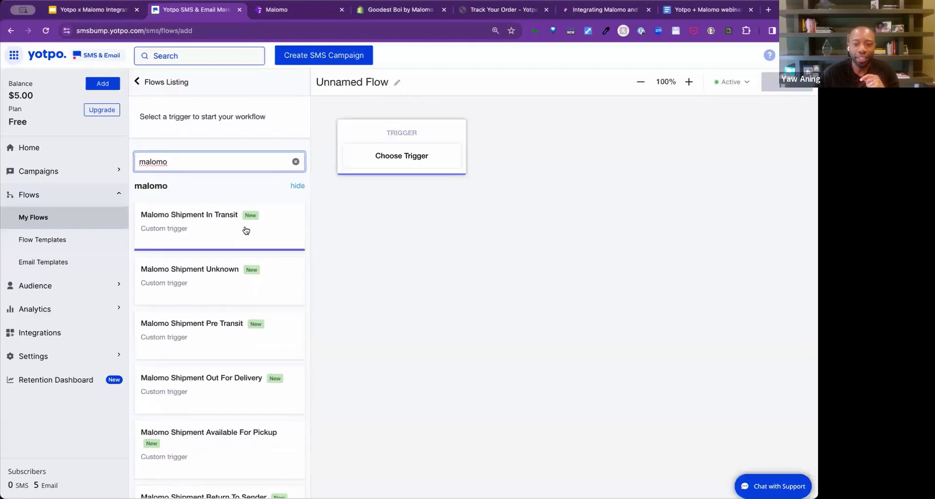
left_click(246, 230)
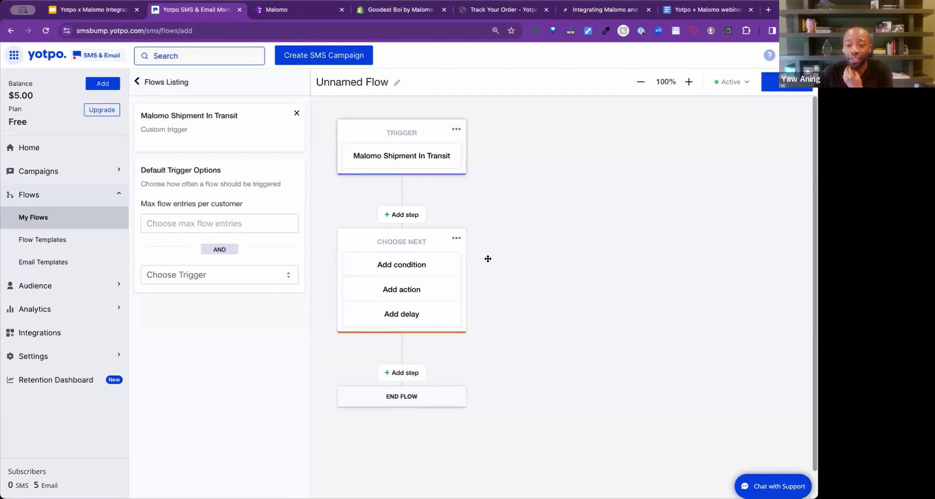
- Add an SMS/MMS message action after the trigger and append the order Status Url shortcode to its text
left_click(412, 292)
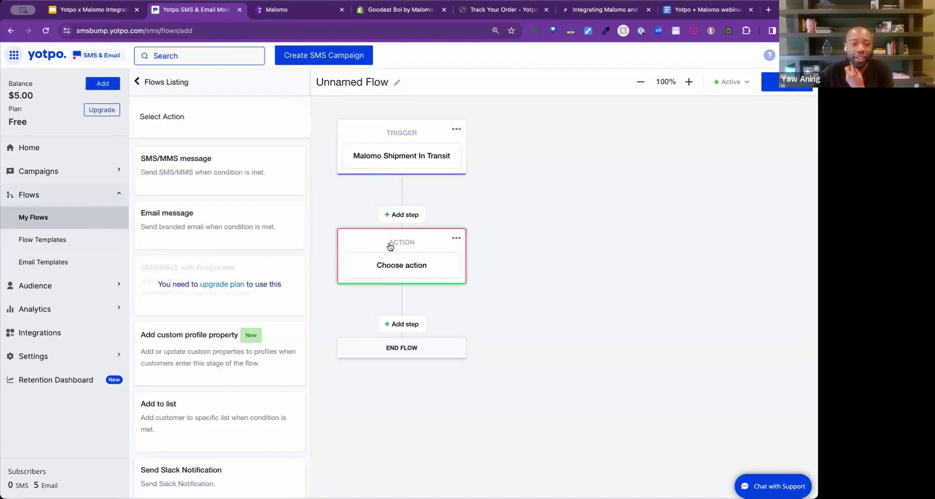
left_click(229, 183)
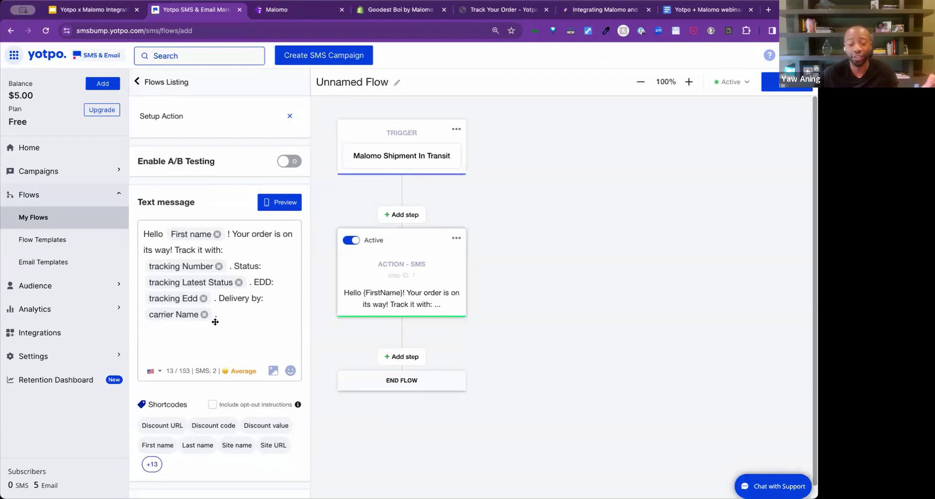
mouse_move(237, 365)
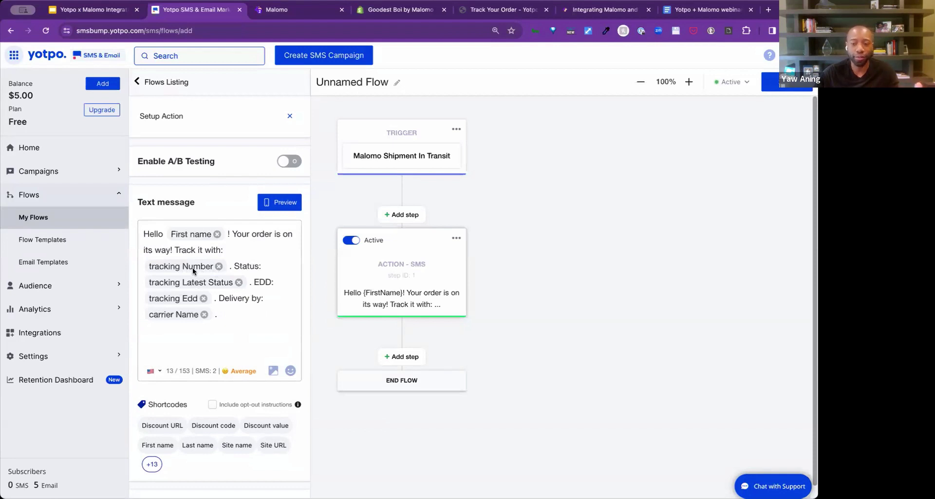
scroll(233, 353, "down", 1)
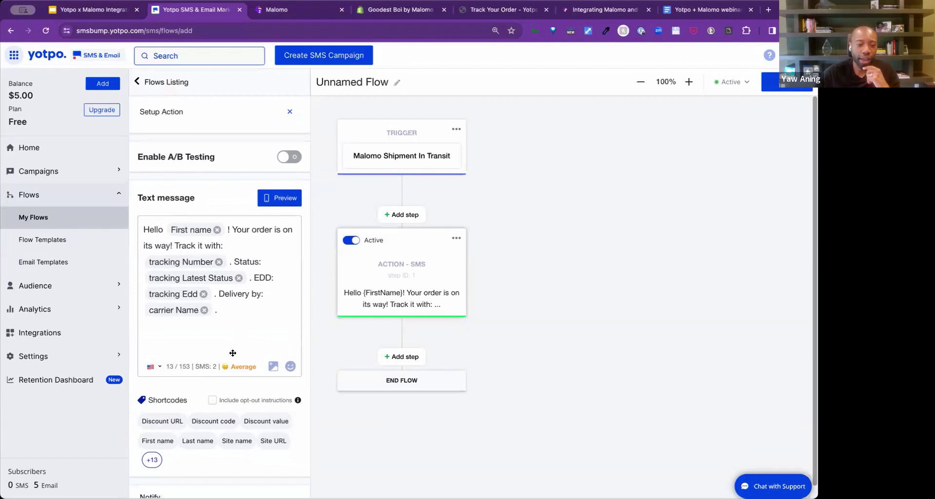
left_click(152, 463)
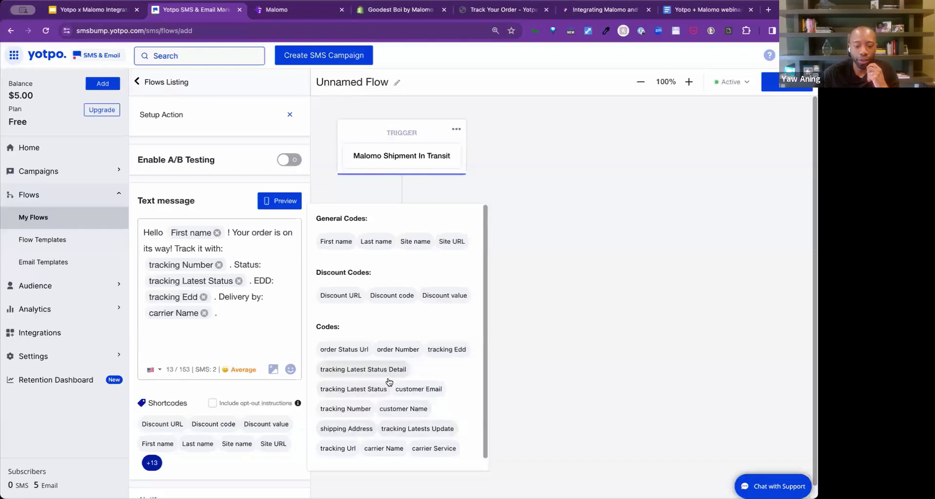
left_click(354, 349)
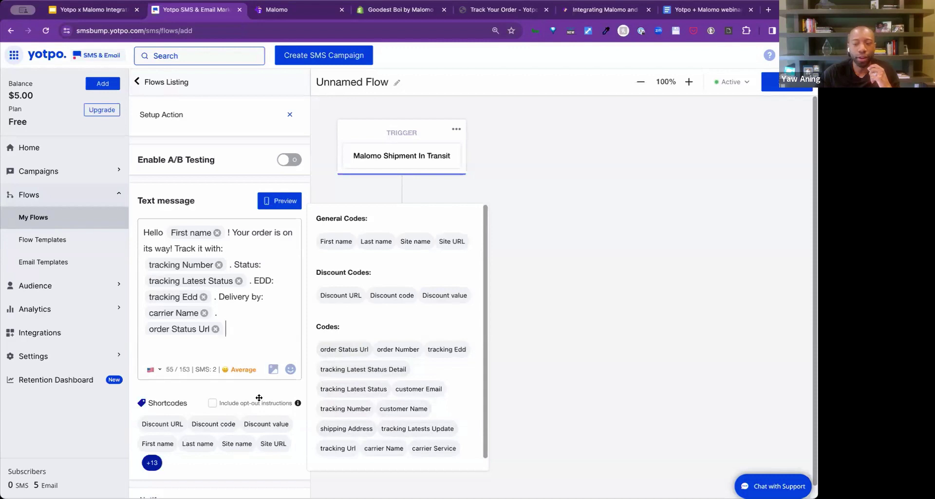
left_click(589, 390)
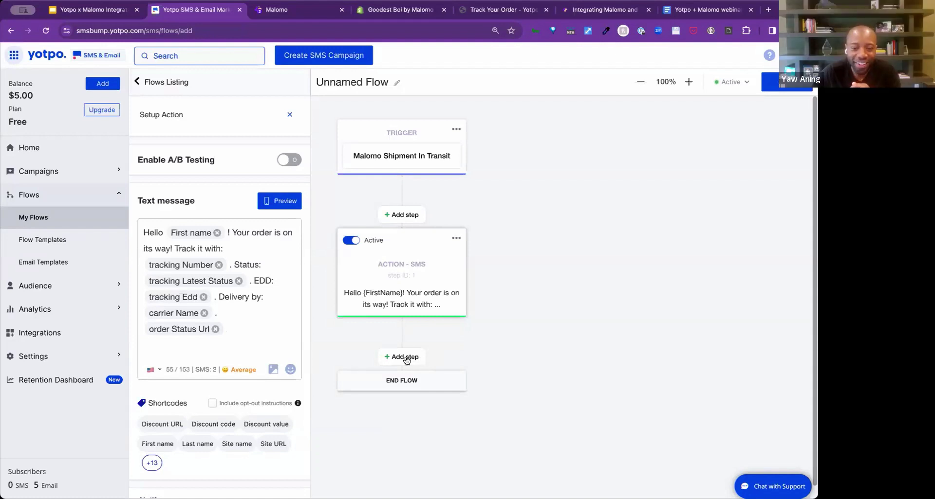
- Add an email message action after the SMS action, before the end of the flow
left_click(405, 359)
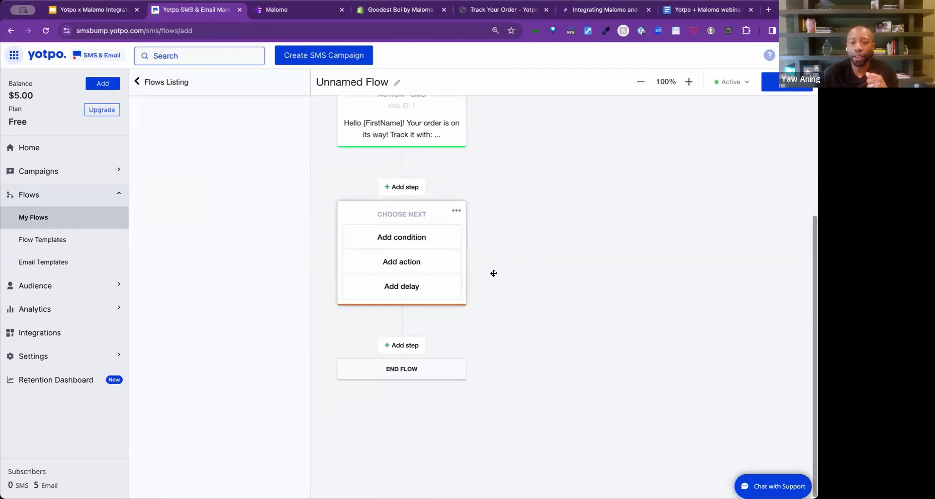
left_click(417, 263)
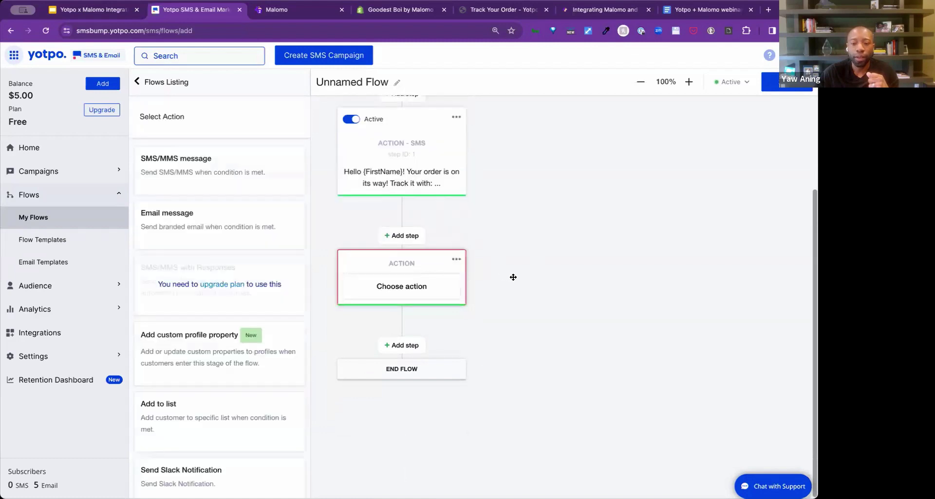
left_click(198, 224)
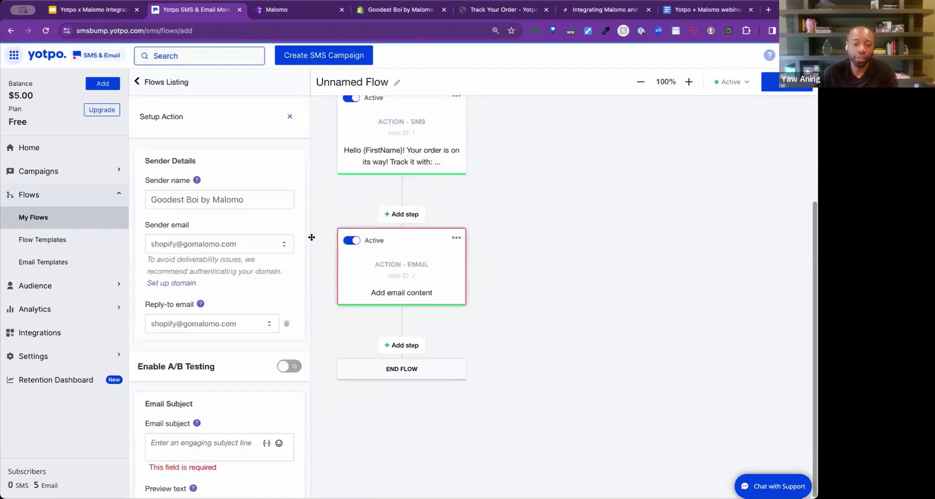
- Set the email action's subject to "Your order has shipped!"
scroll(273, 274, "down", 5)
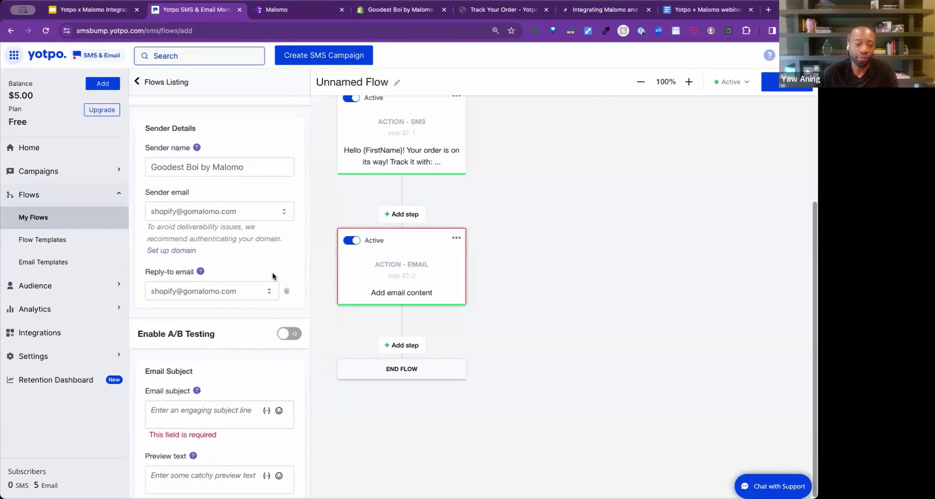
scroll(272, 273, "down", 2)
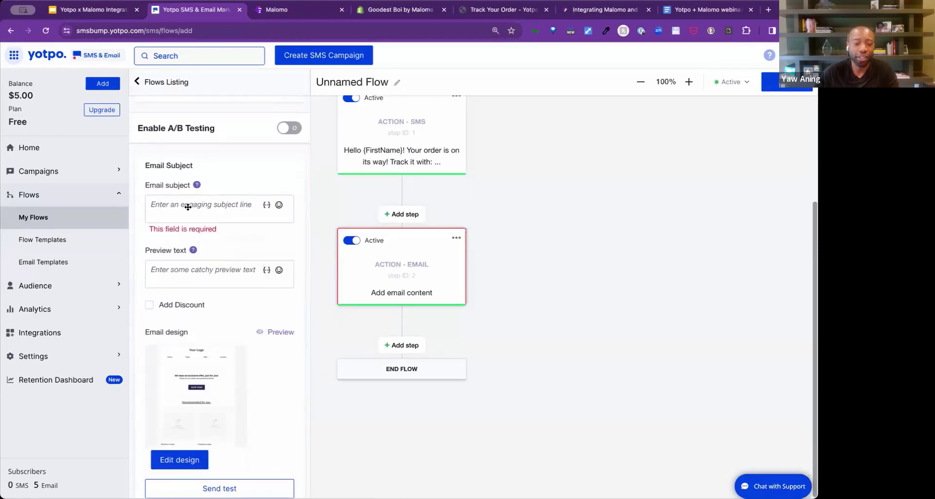
left_click(209, 209)
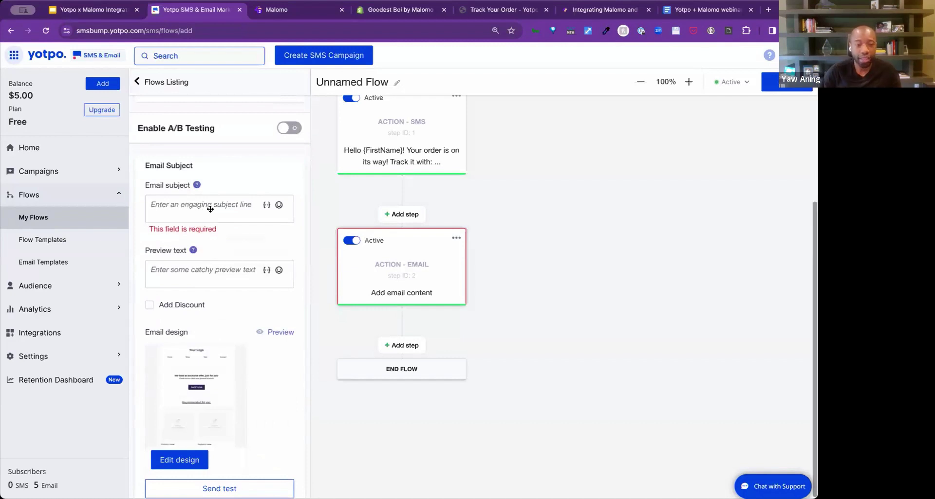
type("Your")
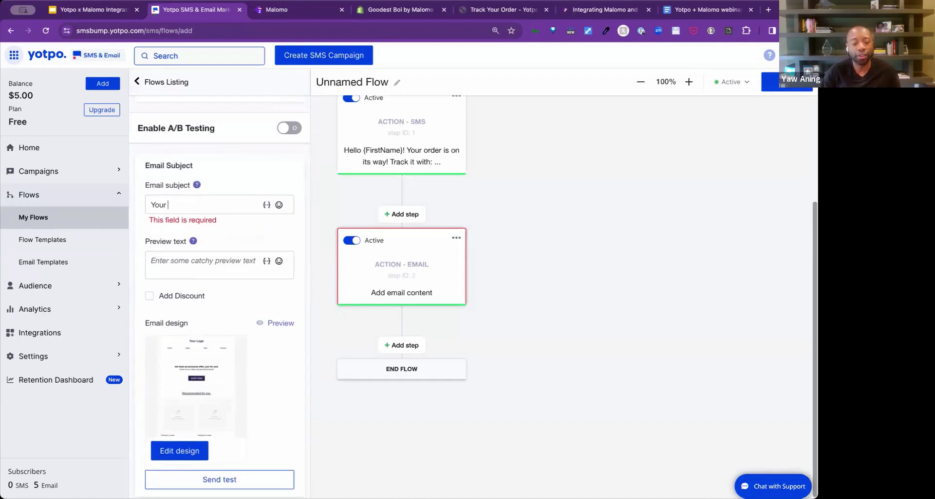
type(" order has shippd")
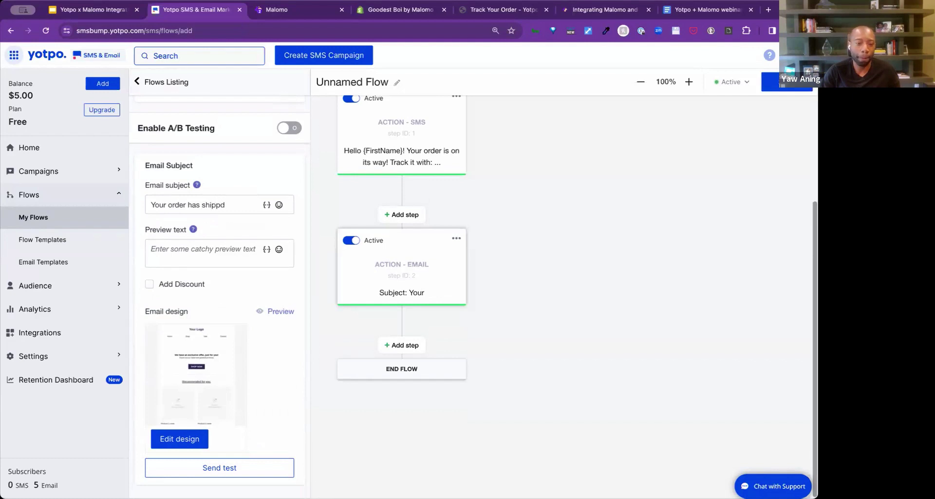
key("BackSpace")
type("ed!")
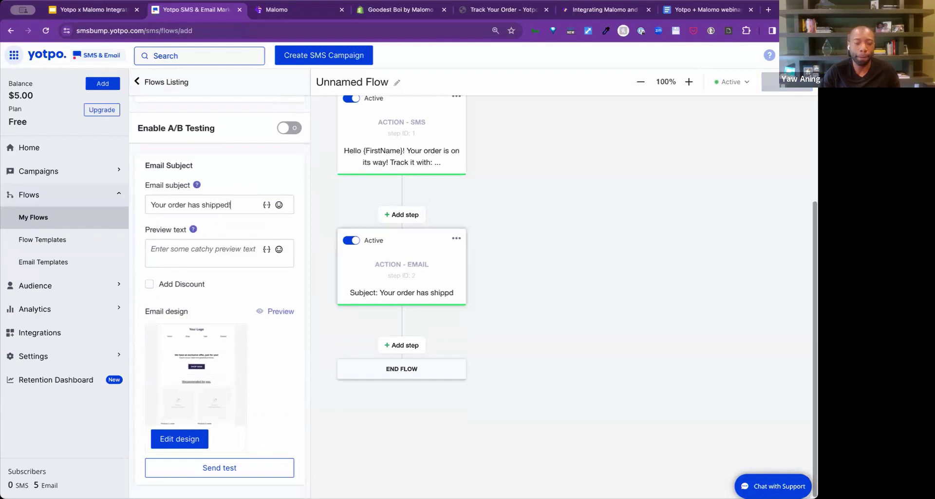
- Examine the shortcodes available for the email subject without inserting any
left_click(266, 208)
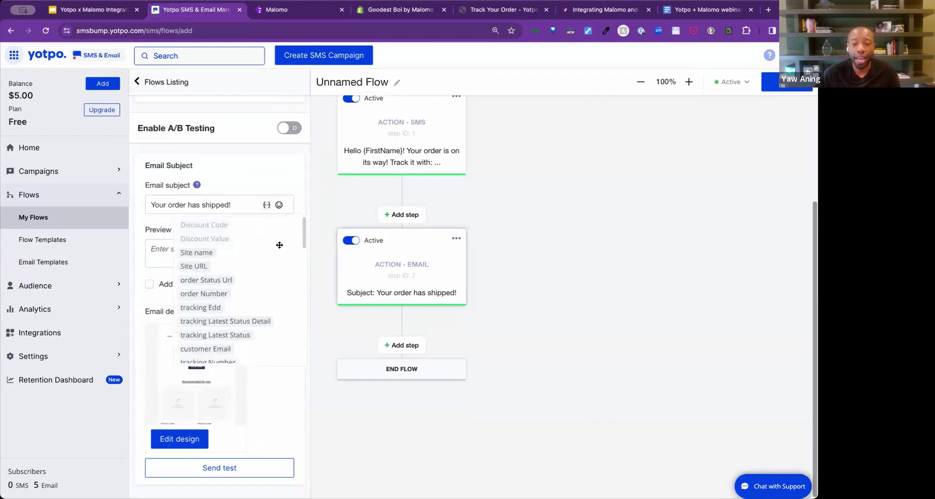
scroll(279, 244, "down", 3)
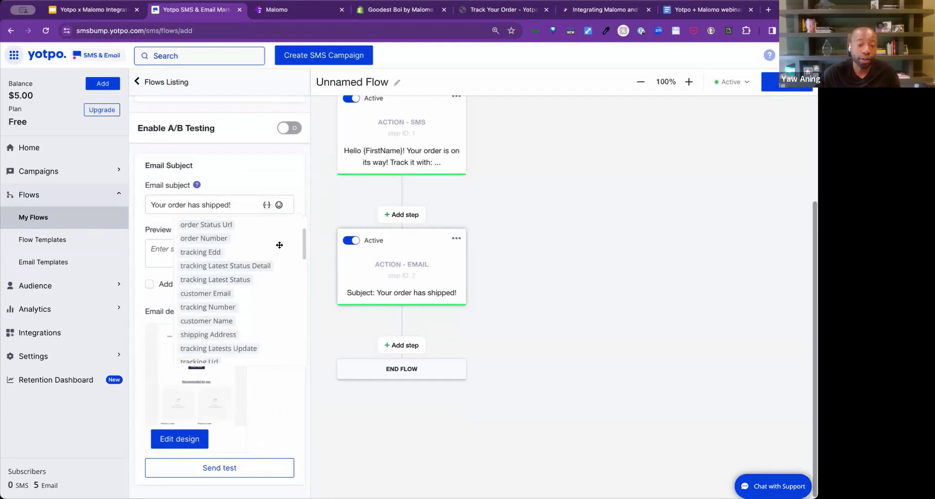
scroll(279, 245, "down", 1)
scroll(279, 245, "up", 5)
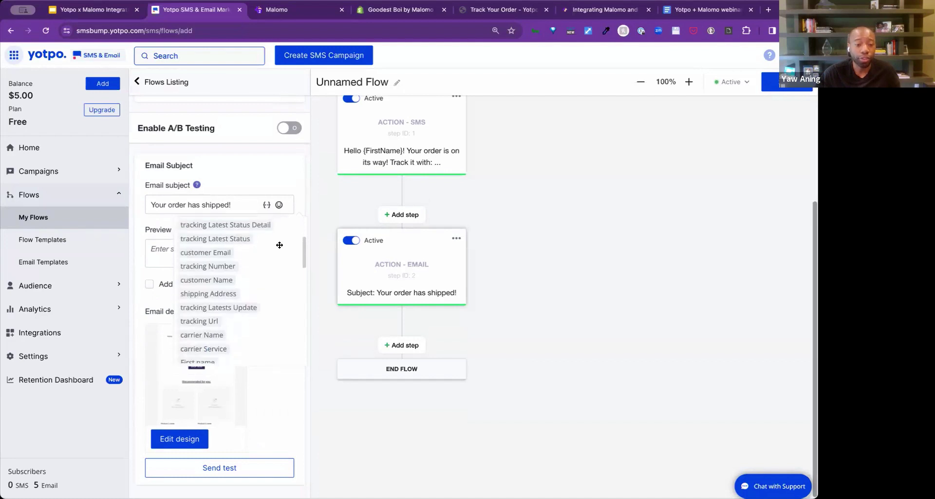
scroll(277, 245, "up", 2)
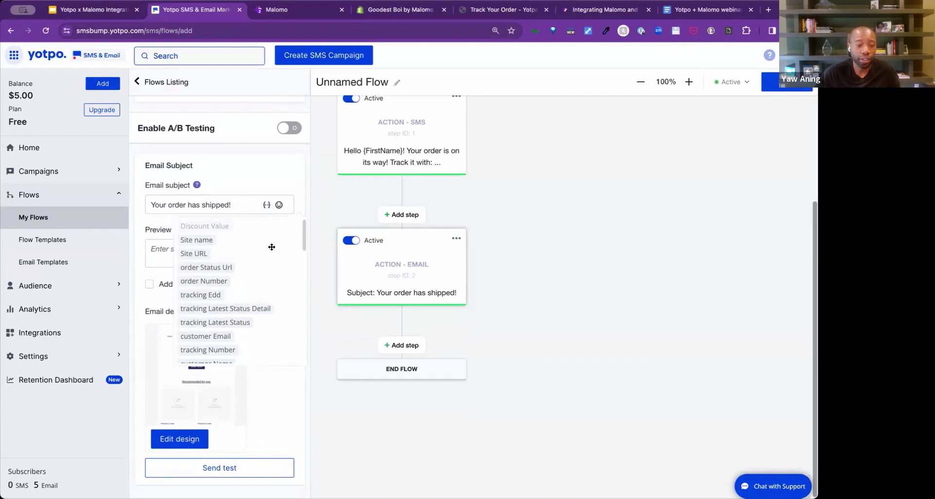
scroll(211, 270, "down", 1)
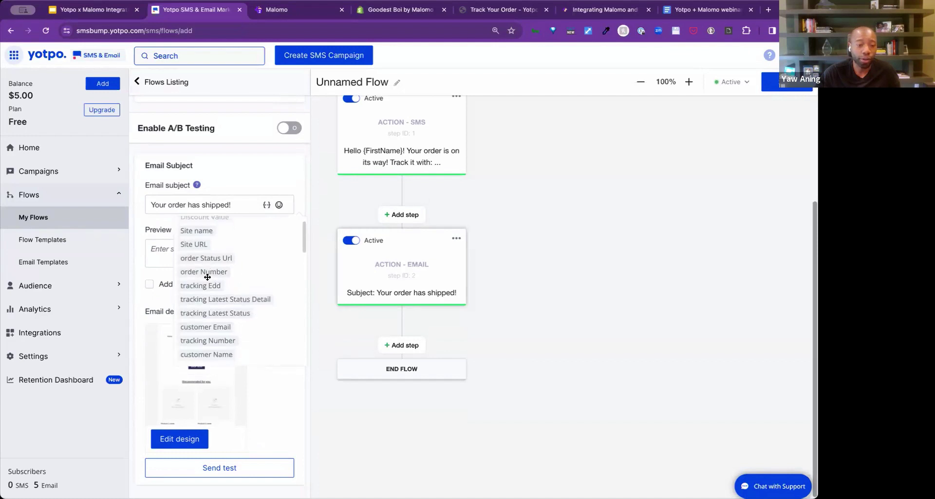
left_click(158, 256)
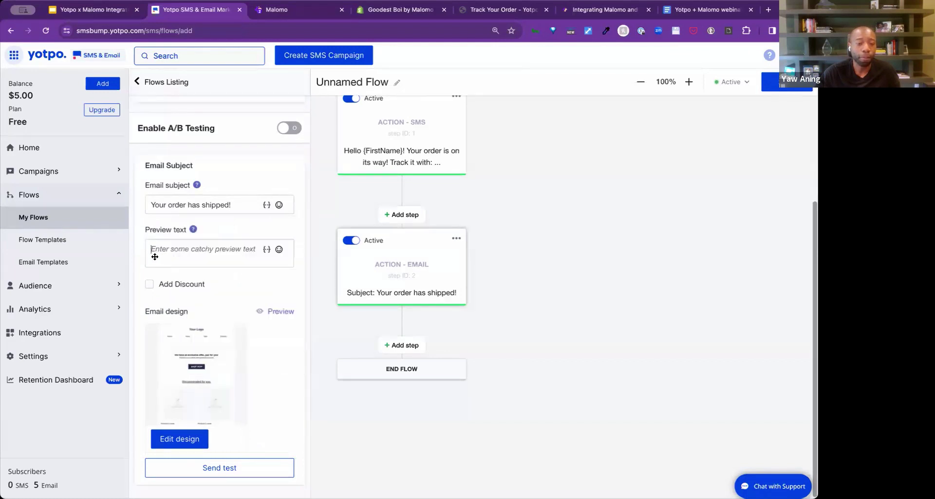
- Replace the email action's design with the saved Goodest Boi template, resetting the current template
scroll(180, 428, "down", 1)
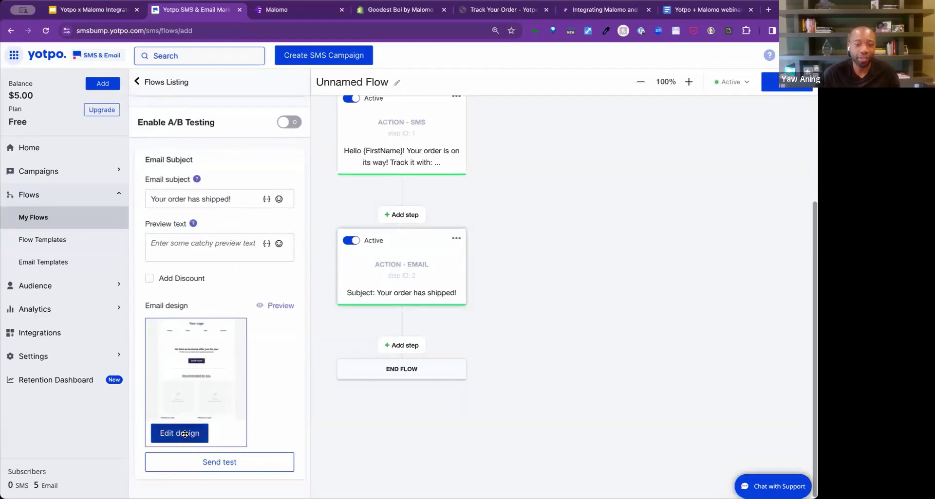
left_click(184, 434)
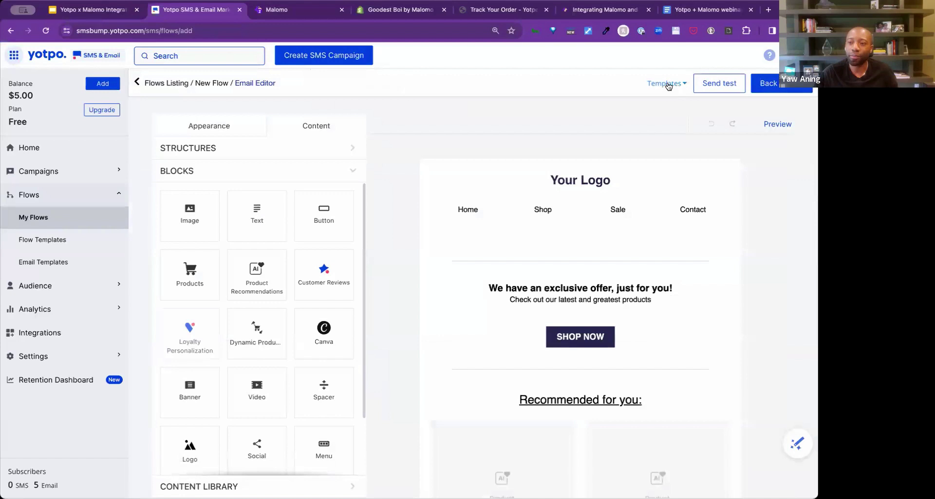
left_click(668, 85)
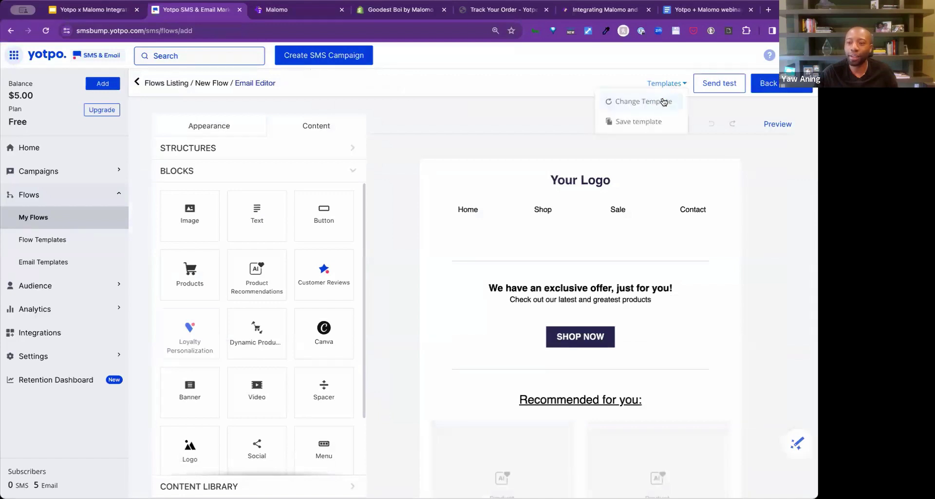
left_click(661, 103)
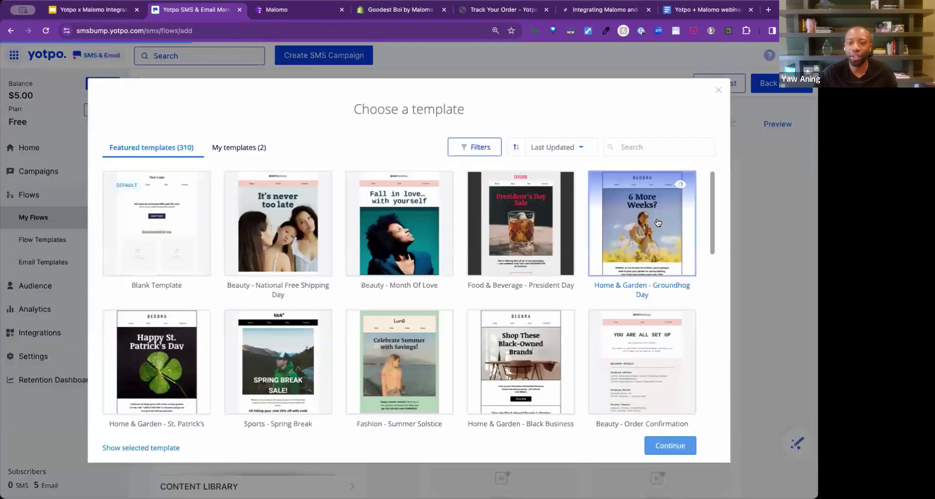
left_click(250, 151)
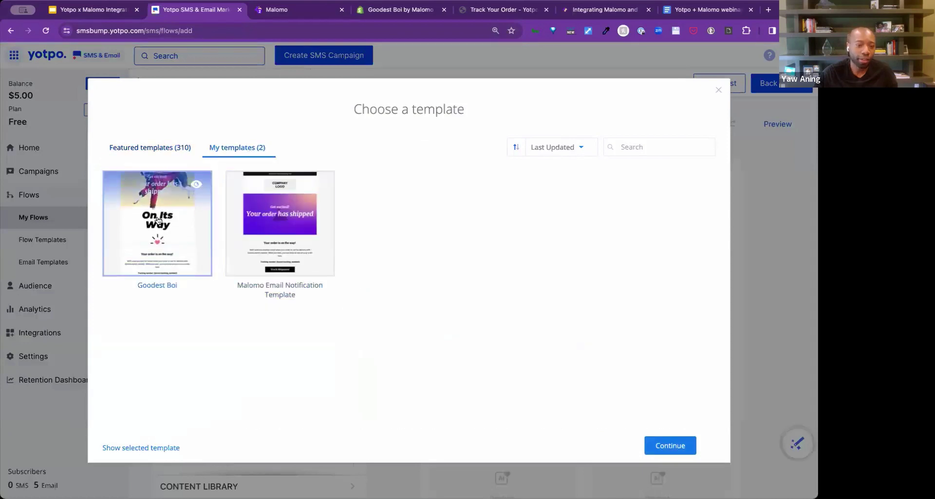
left_click(144, 246)
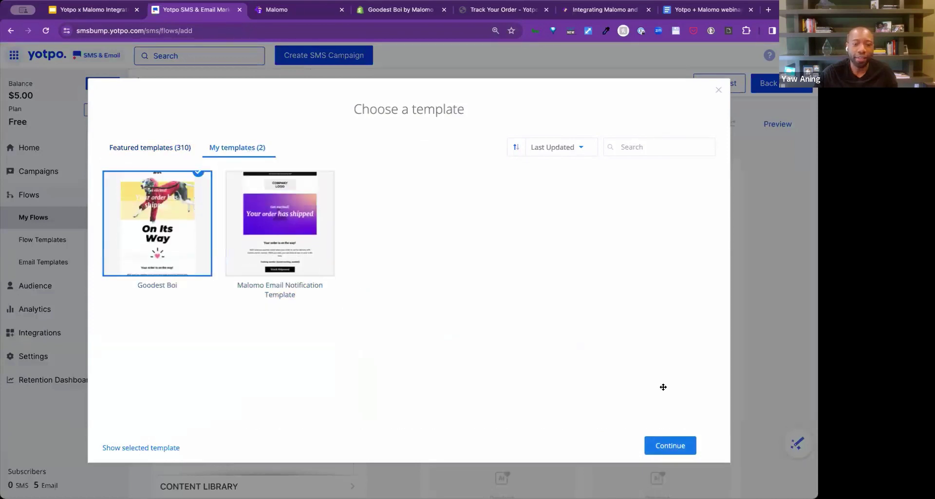
left_click(676, 446)
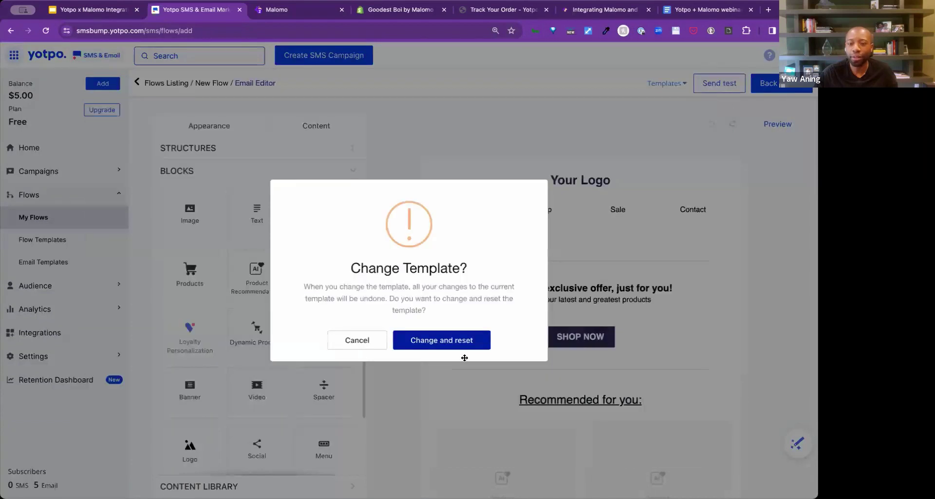
left_click(430, 341)
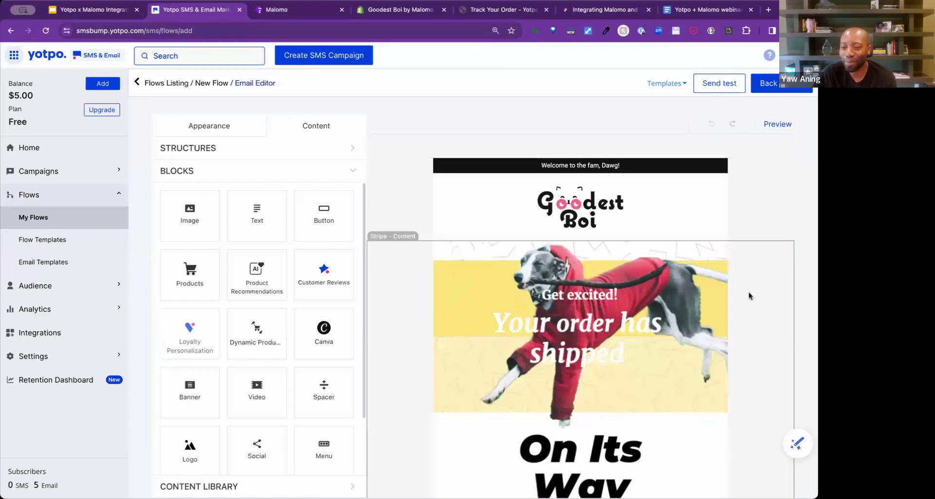
- Examine the email's header, shipped banner and order message, including its carrier Name and tracking Number shortcodes
scroll(709, 337, "down", 2)
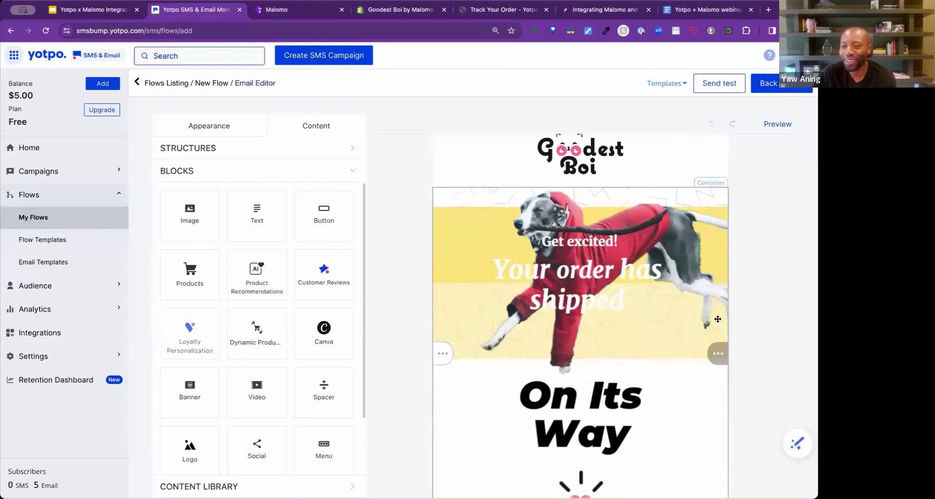
scroll(725, 282, "up", 1)
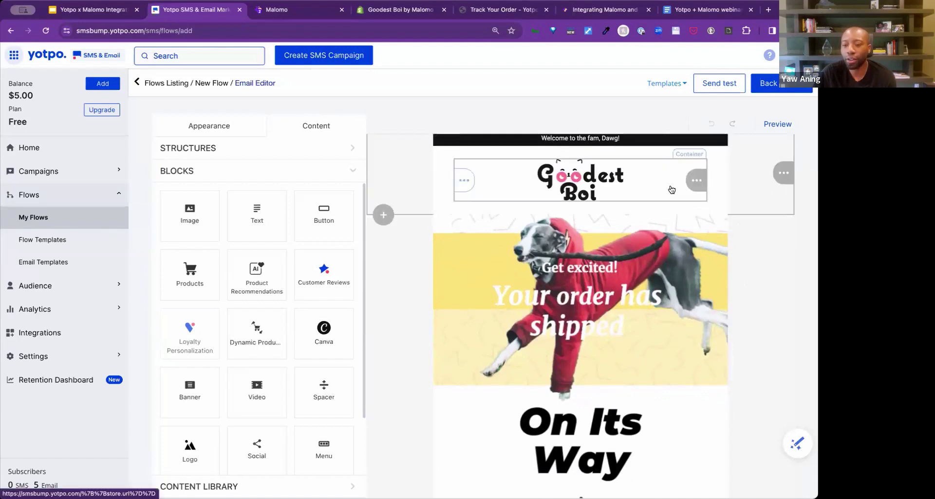
scroll(752, 339, "down", 1)
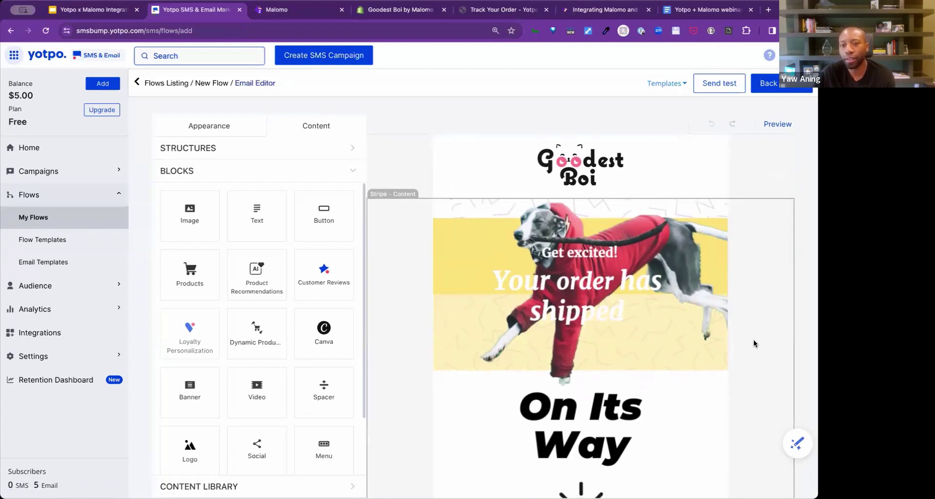
scroll(753, 343, "down", 2)
scroll(754, 343, "down", 5)
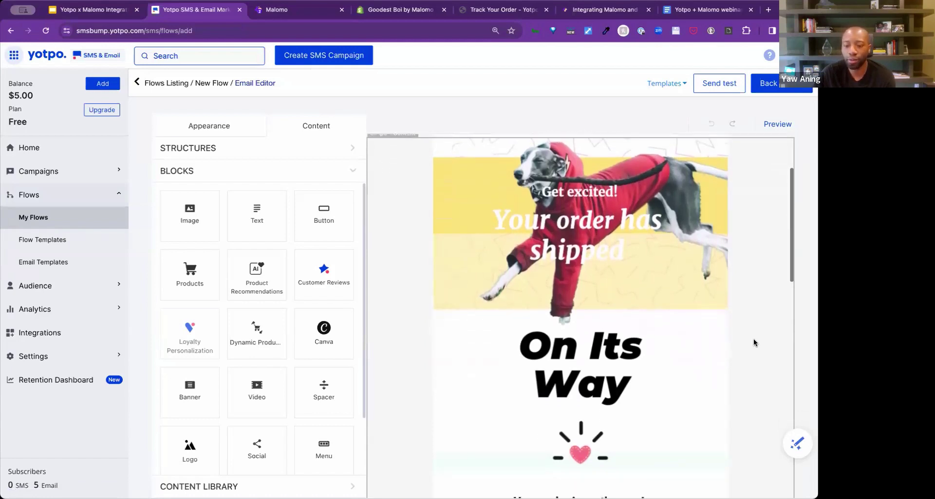
scroll(753, 344, "down", 2)
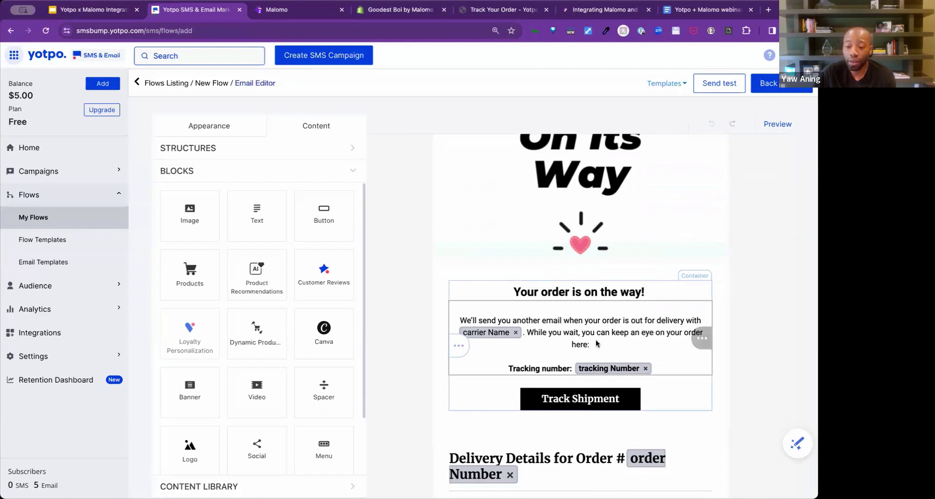
left_click(627, 340)
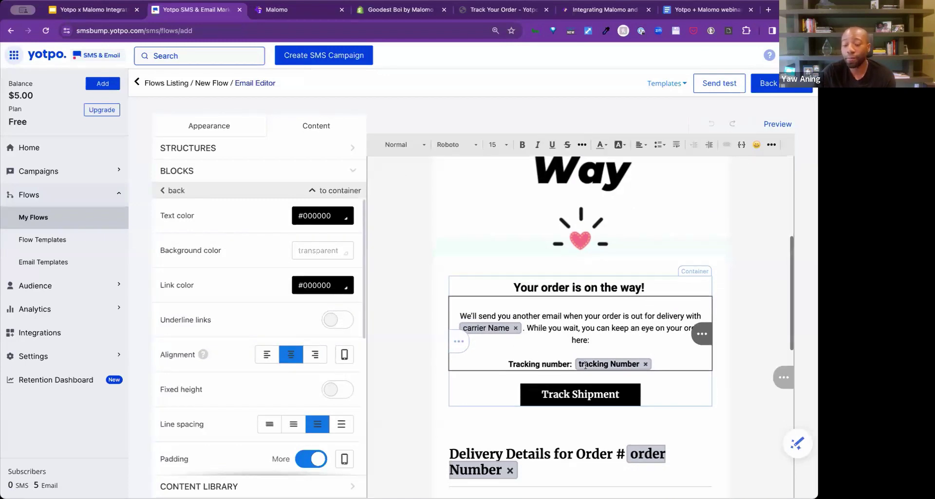
scroll(667, 371, "down", 2)
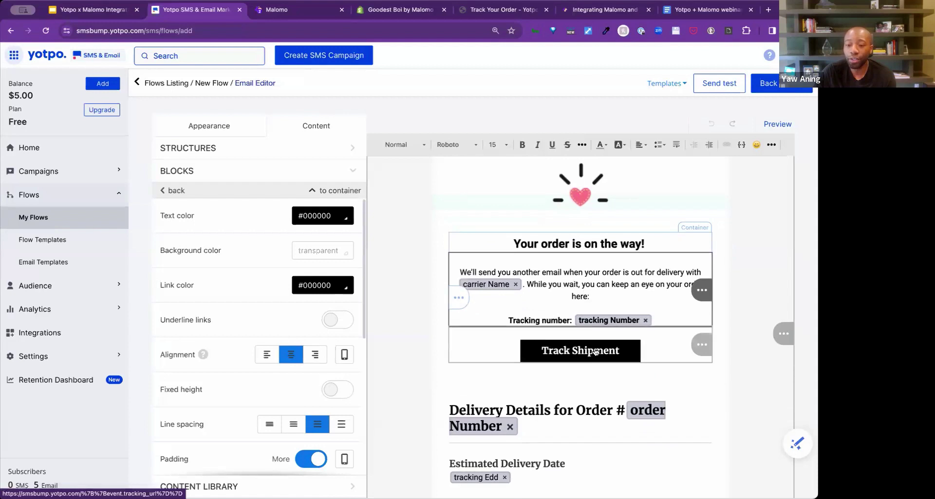
- Inspect the Track Shipment button's link settings, the delivery details and the contact banner, and return to the flow
left_click(578, 353)
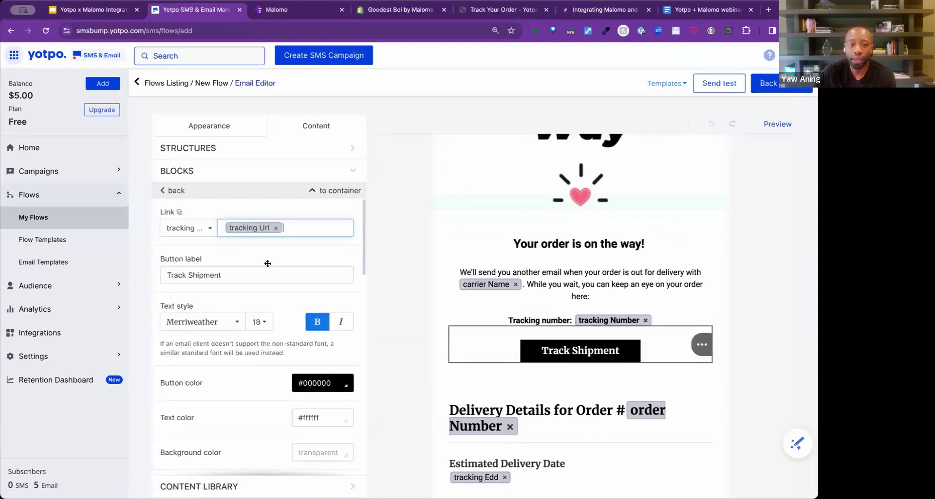
scroll(610, 366, "down", 2)
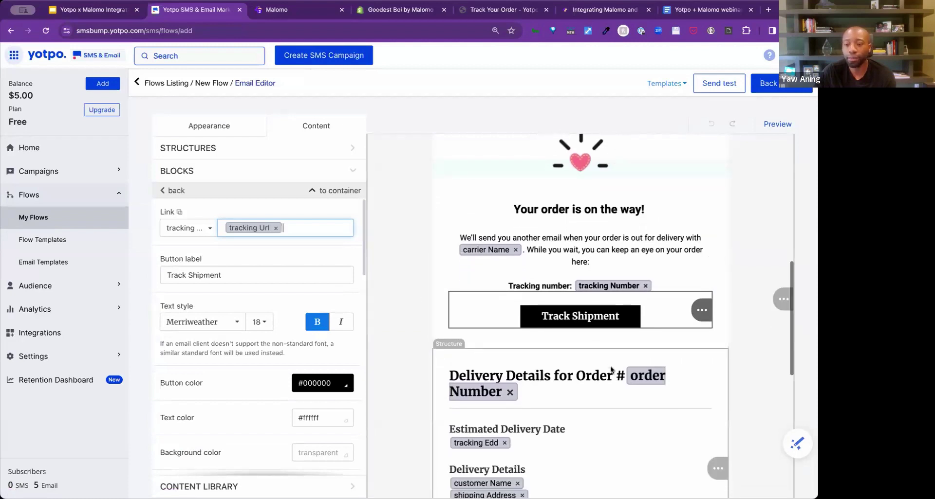
scroll(609, 366, "down", 3)
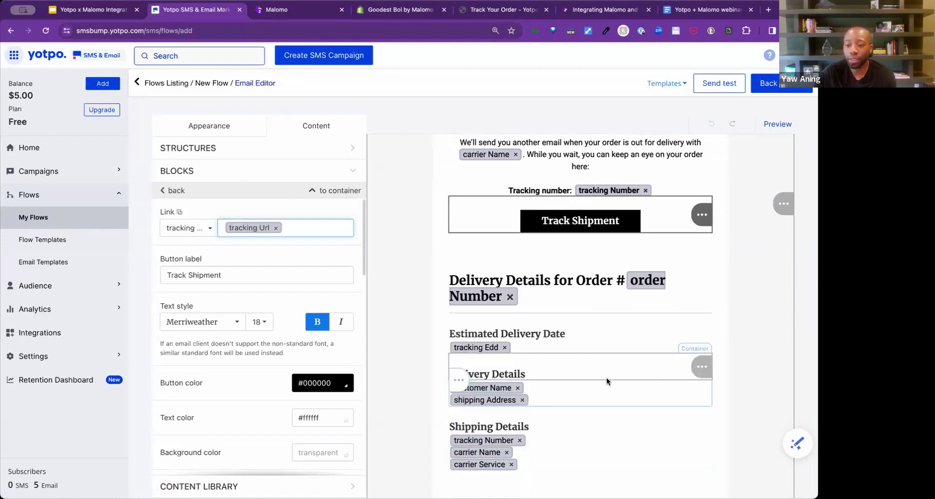
scroll(615, 400, "down", 3)
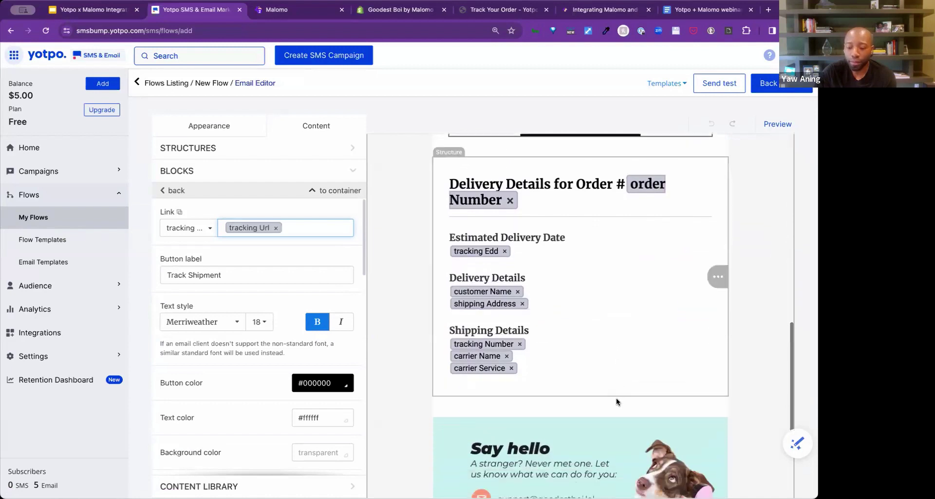
scroll(691, 379, "down", 3)
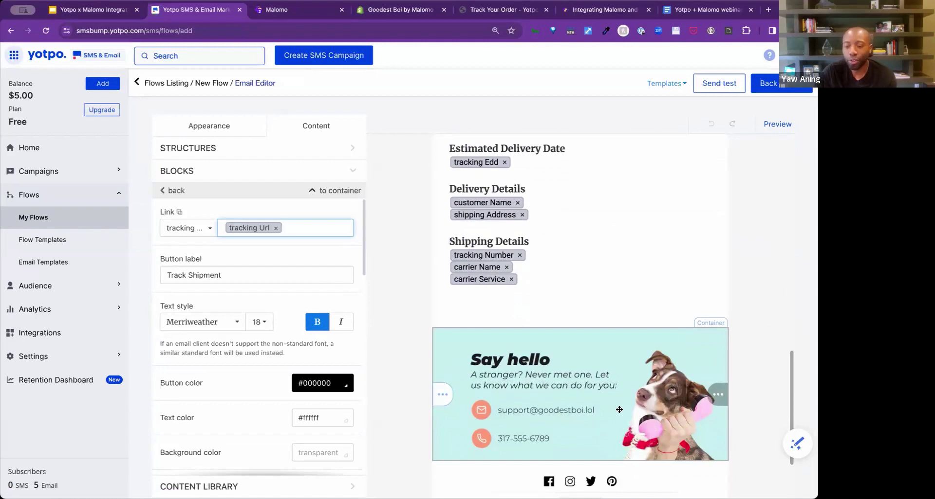
scroll(616, 424, "down", 1)
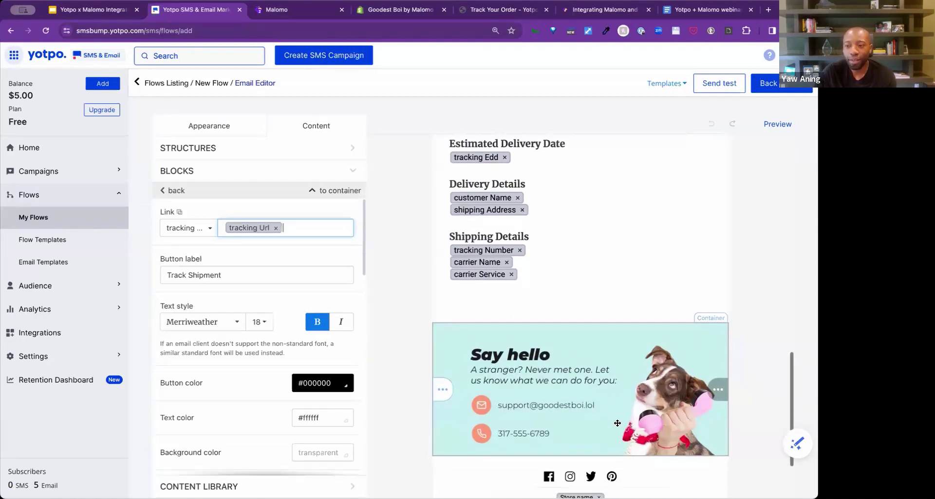
scroll(616, 424, "up", 2)
scroll(617, 424, "up", 3)
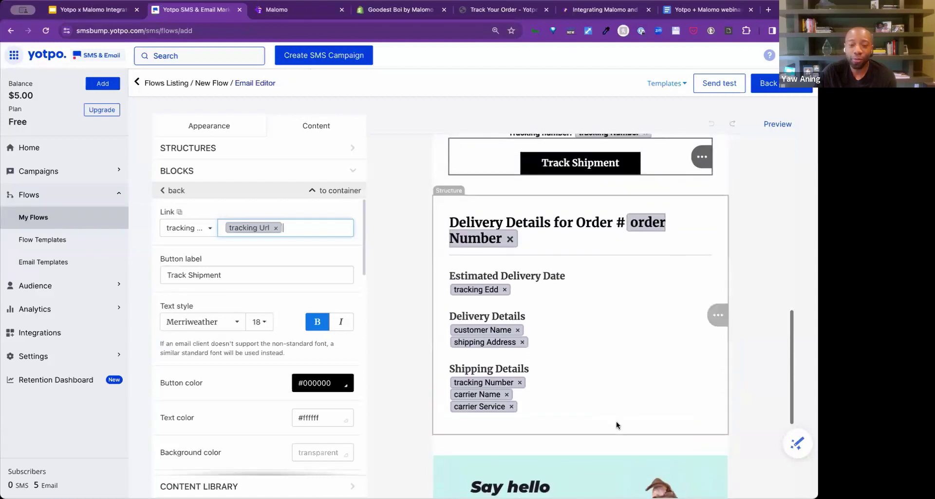
scroll(615, 421, "up", 1)
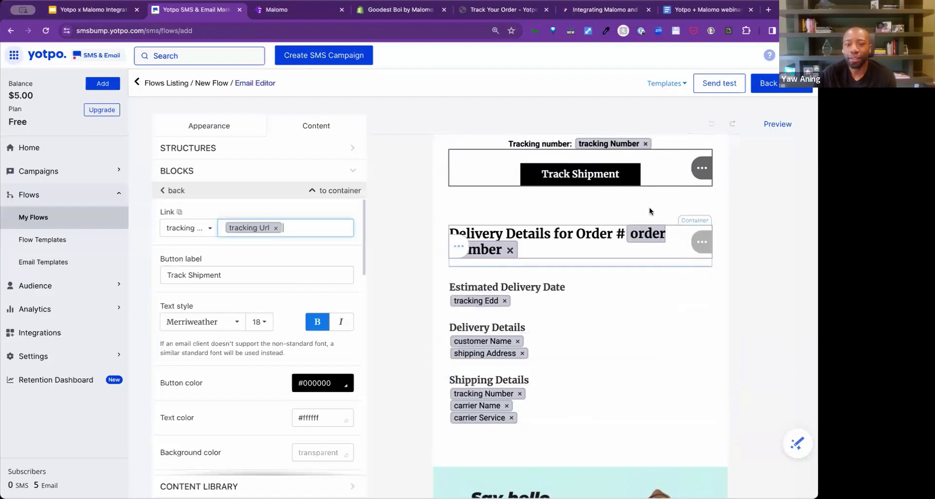
left_click(568, 323)
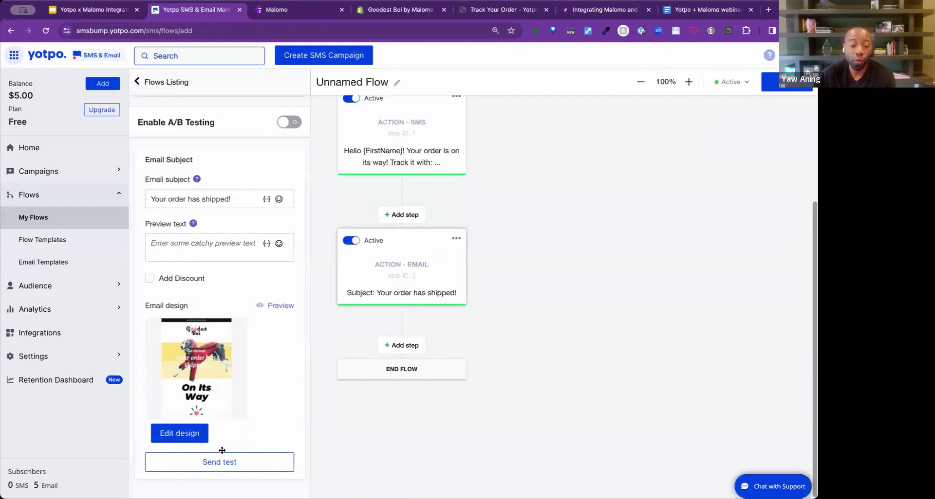
- Reopen the email design to review its shipment content and the available content blocks, and return to the flow's steps
left_click(191, 434)
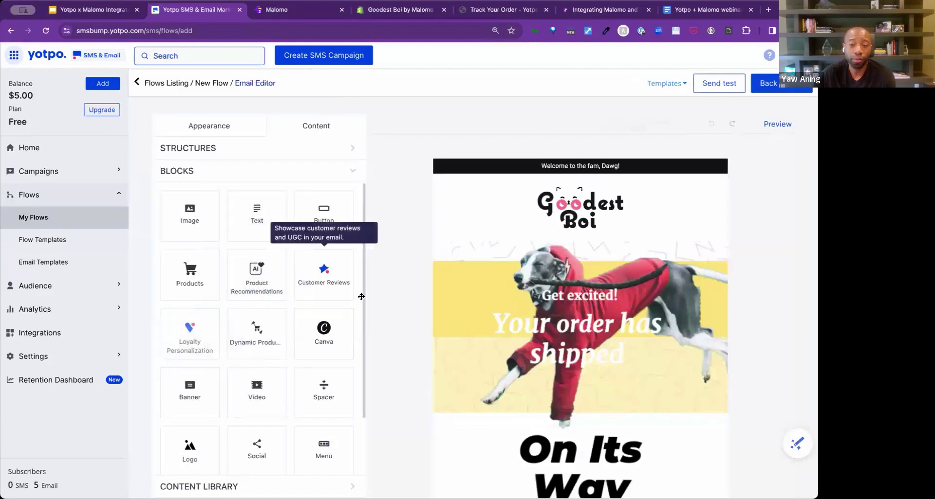
scroll(419, 307, "down", 3)
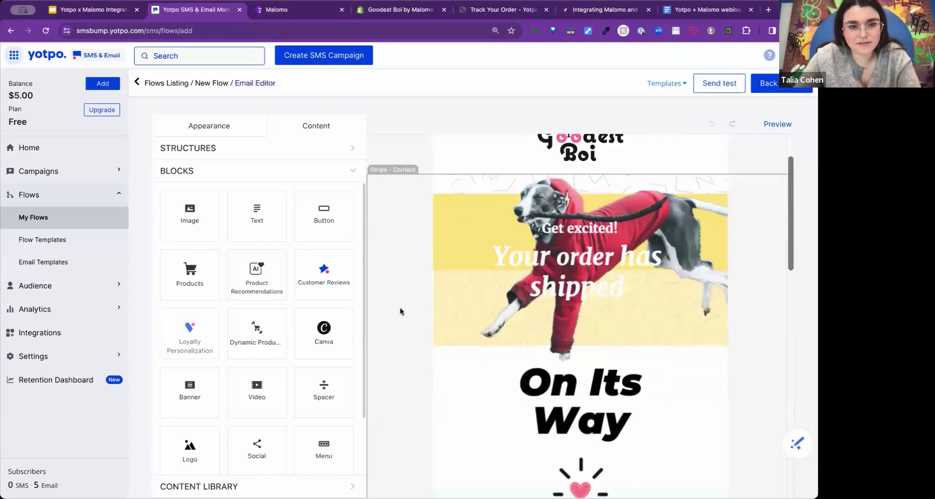
scroll(401, 312, "down", 10)
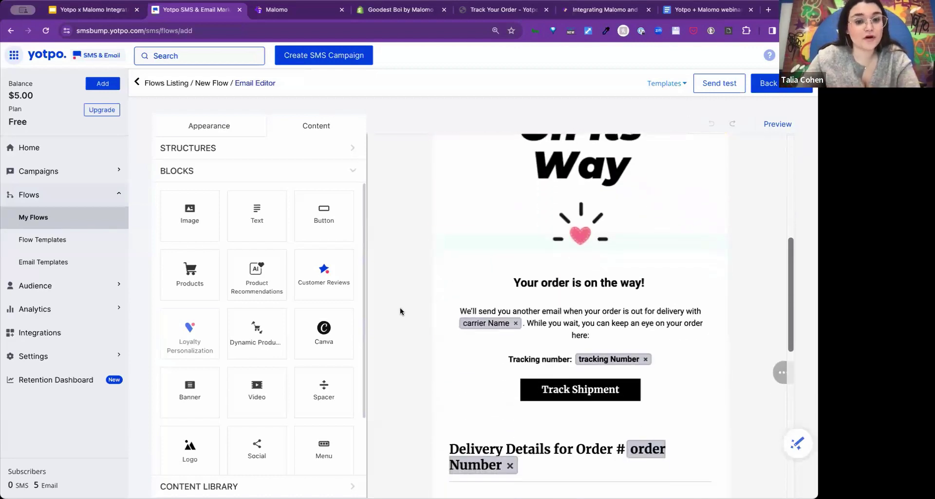
scroll(400, 310, "down", 2)
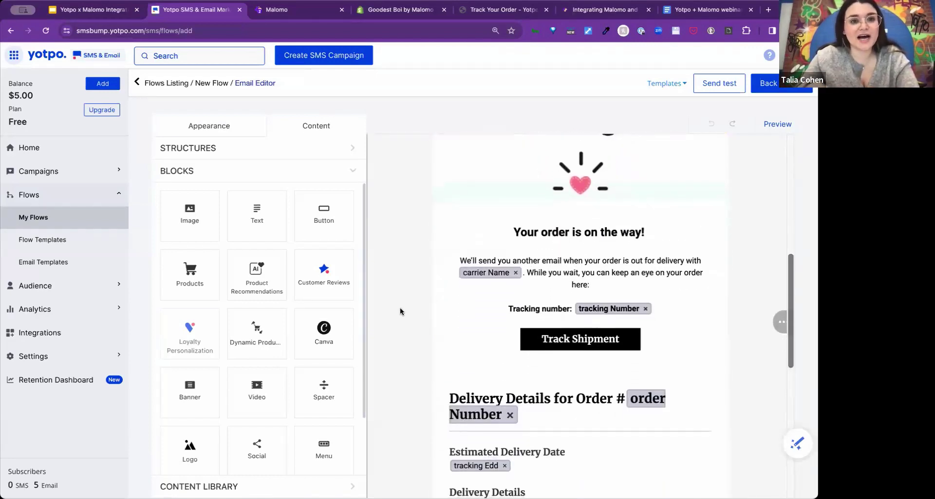
scroll(399, 312, "down", 1)
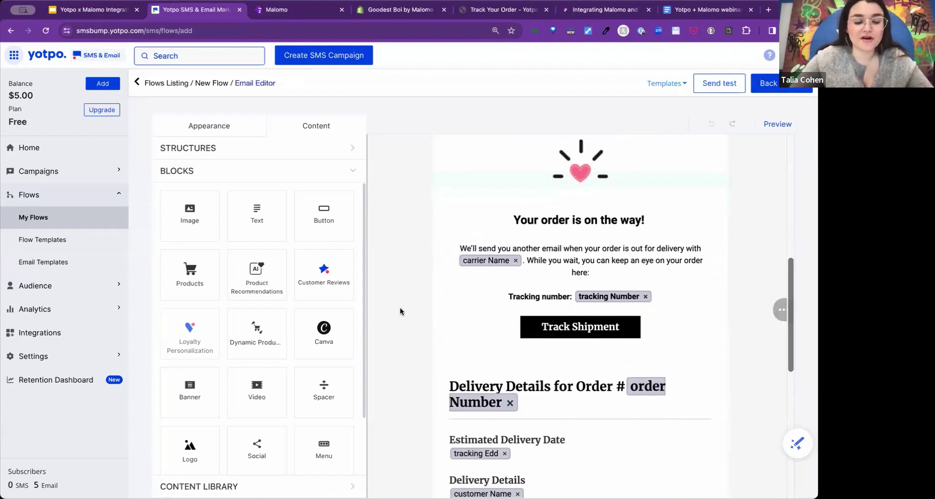
scroll(400, 312, "down", 1)
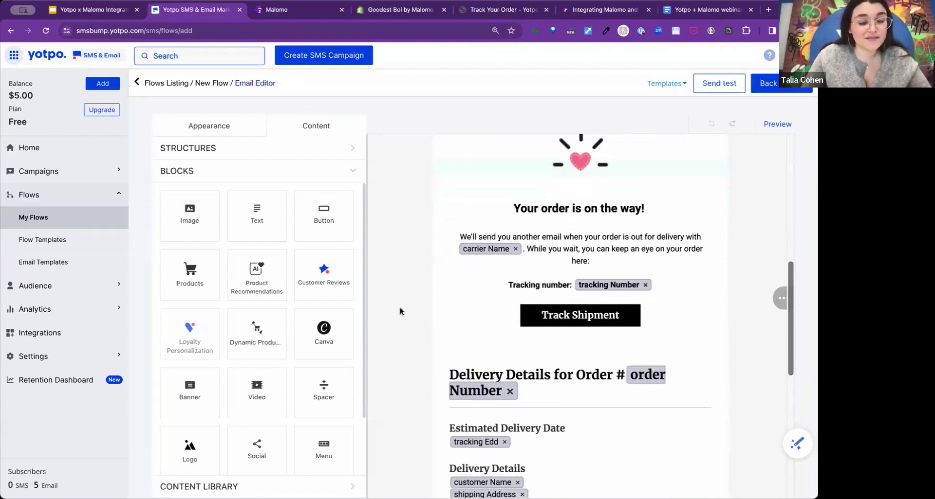
scroll(400, 312, "down", 1)
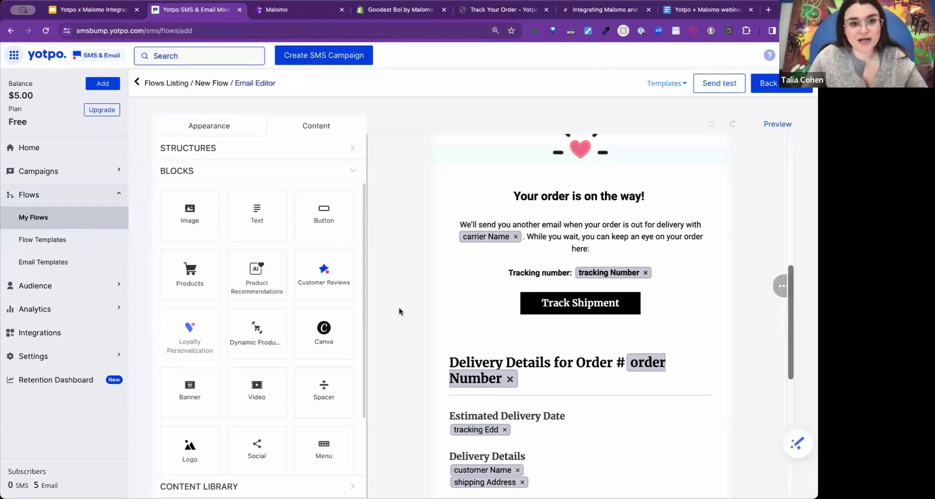
scroll(399, 309, "down", 5)
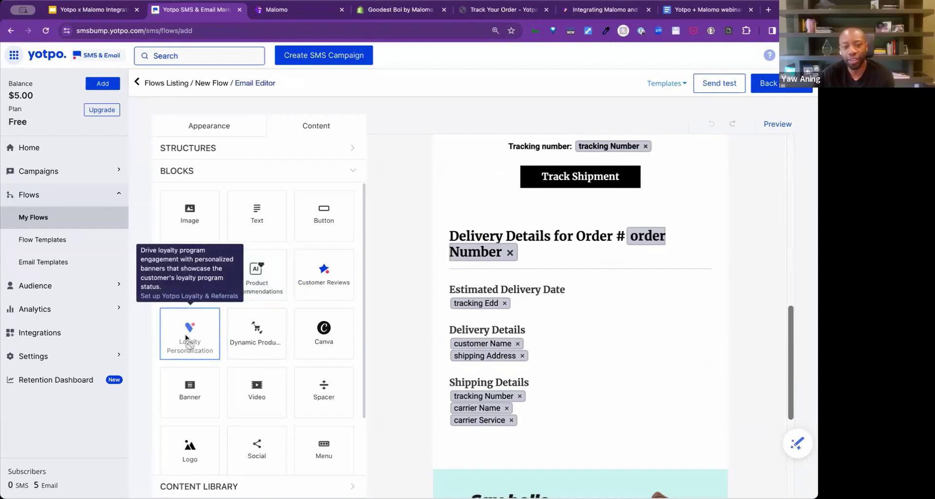
mouse_move(324, 280)
left_mouse_down()
mouse_move(571, 415)
mouse_move(577, 436)
mouse_move(545, 434)
mouse_move(282, 318)
mouse_move(323, 392)
mouse_move(413, 407)
left_mouse_up()
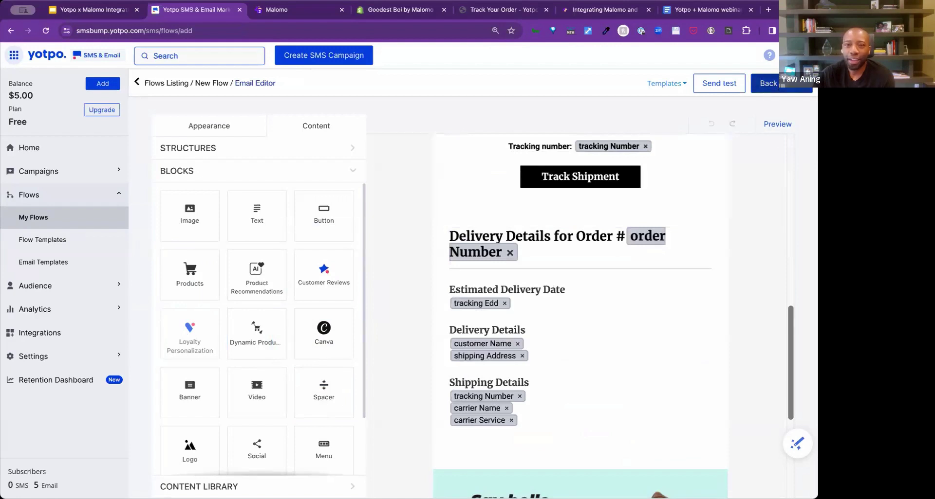
left_click(768, 84)
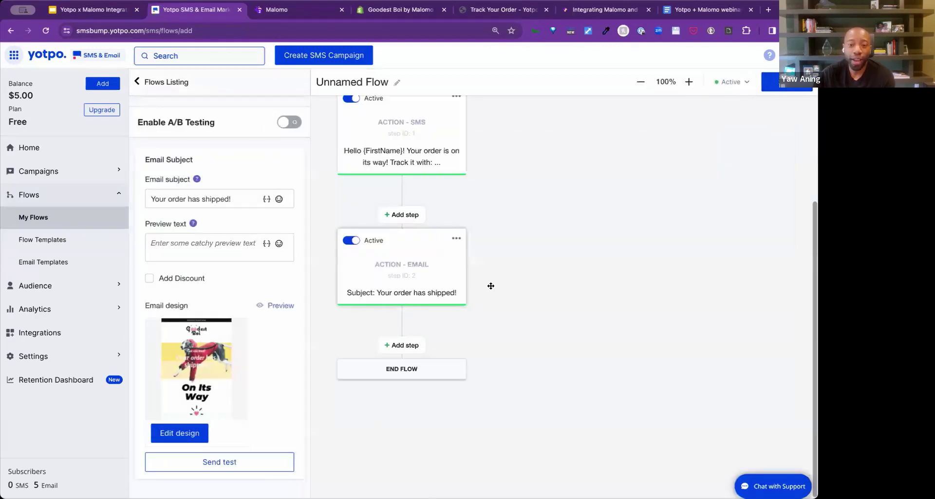
scroll(490, 287, "up", 5)
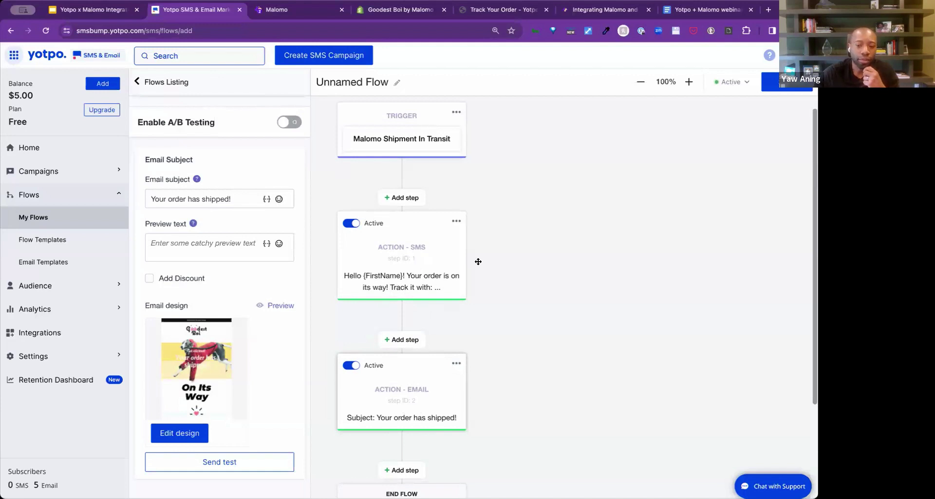
- Switch to Malomo's Tracking Page Creator, review the setup form for a new tracking page, and close it without creating one
left_click(297, 9)
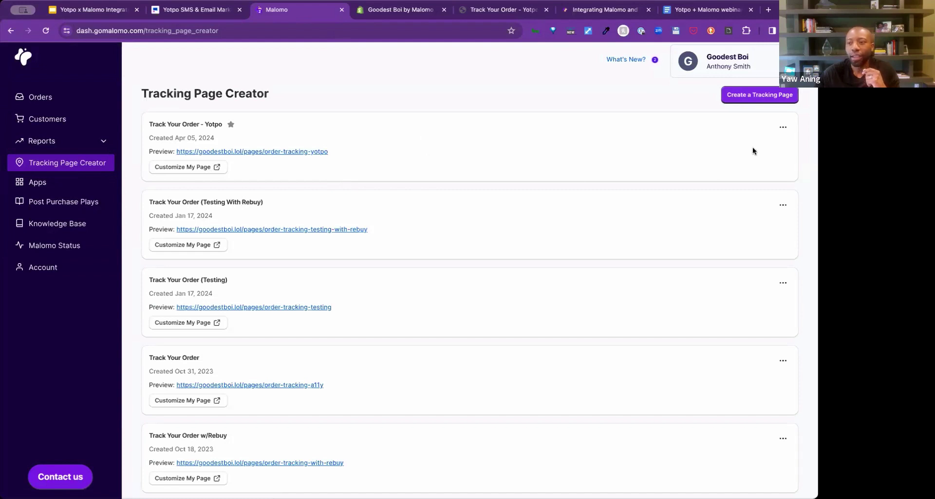
left_click(754, 100)
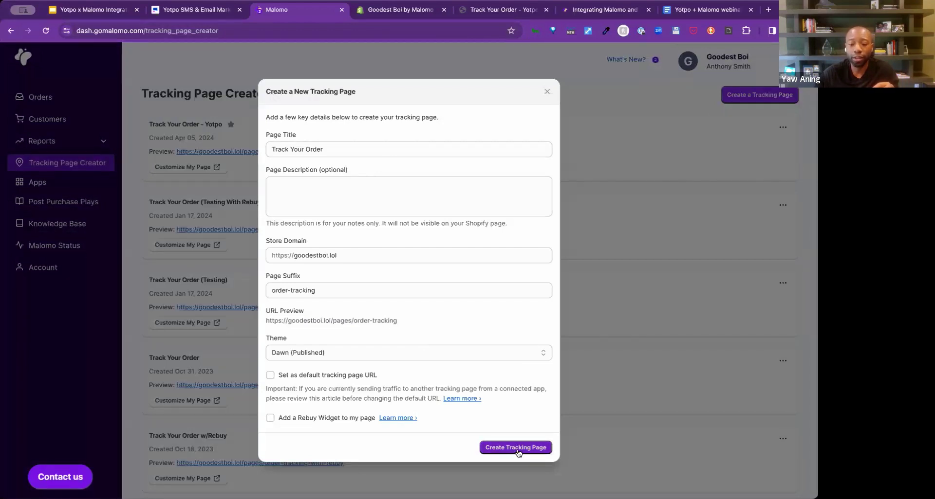
left_click(735, 253)
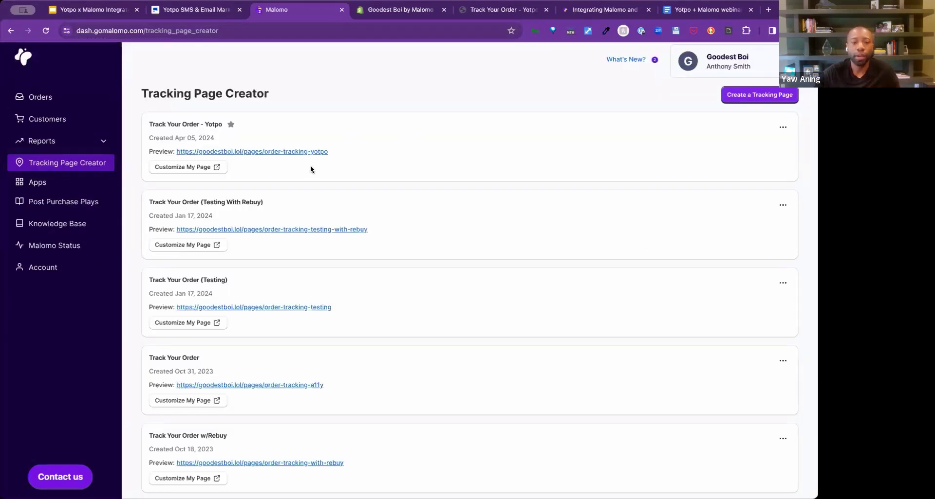
left_click(267, 156)
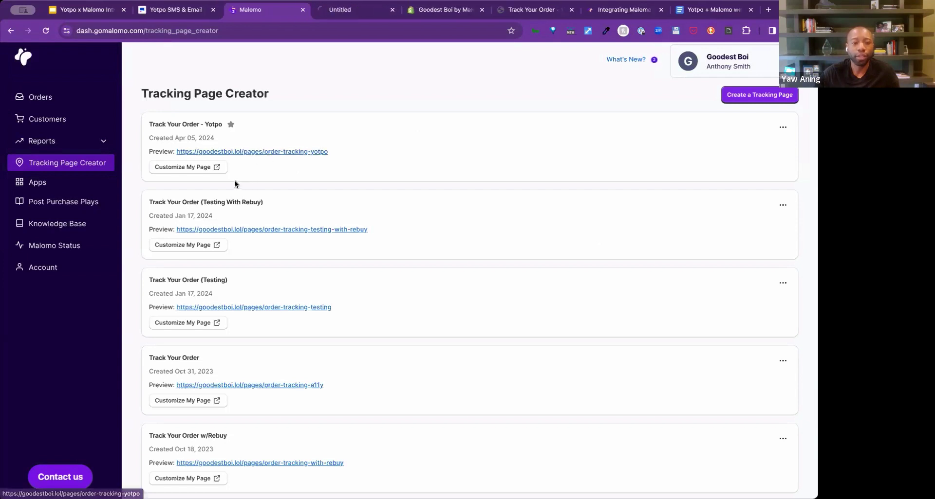
left_click(185, 169)
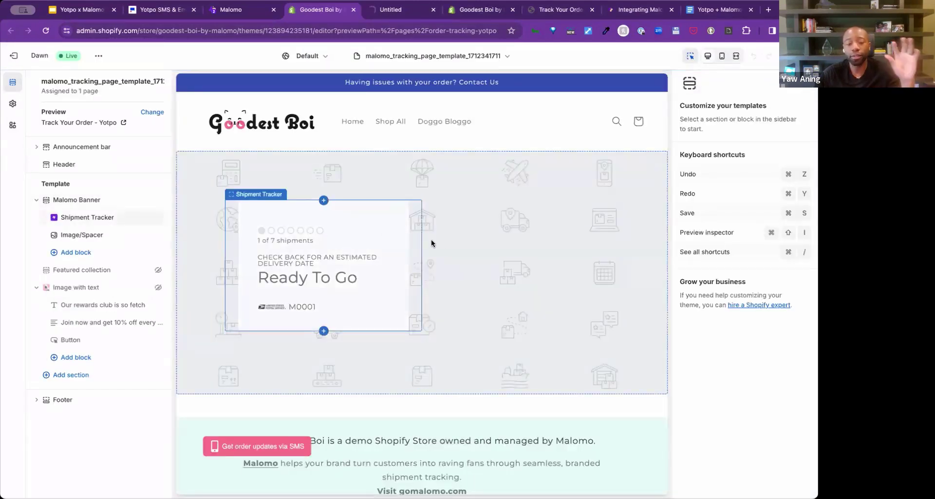
left_click(477, 247)
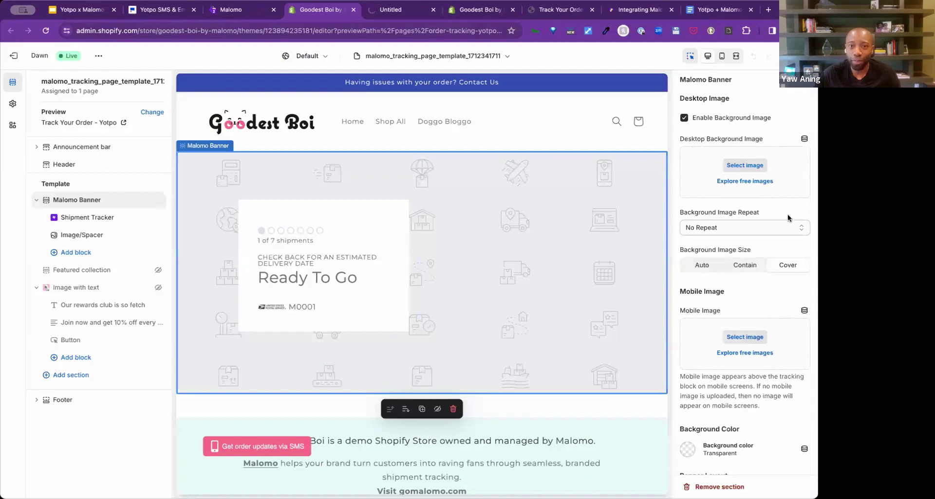
left_click(752, 168)
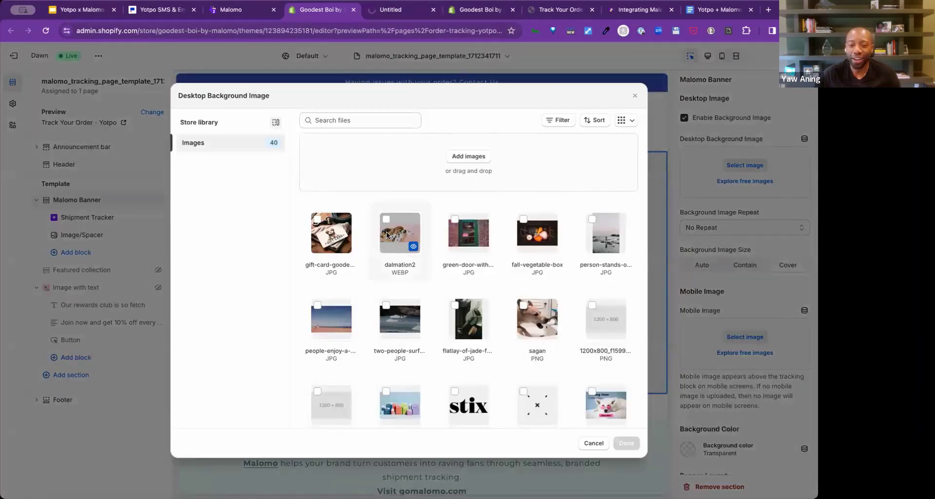
left_click(395, 235)
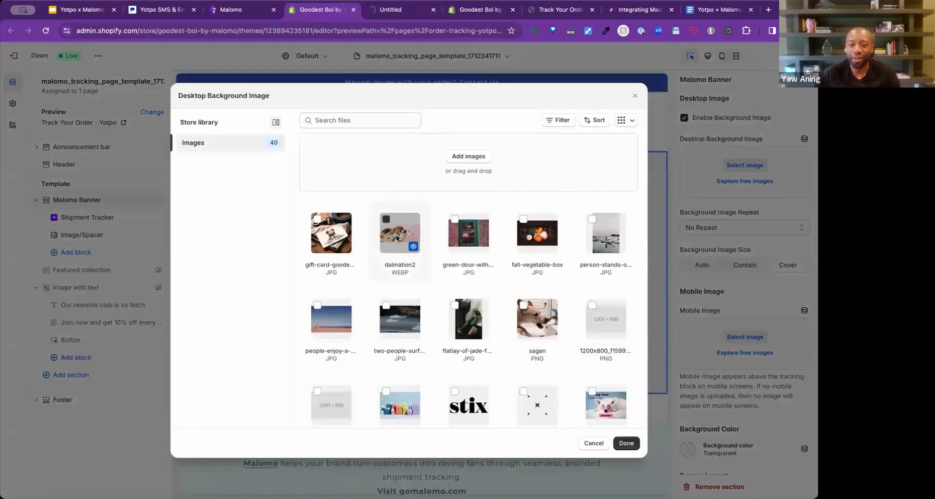
left_click(670, 406)
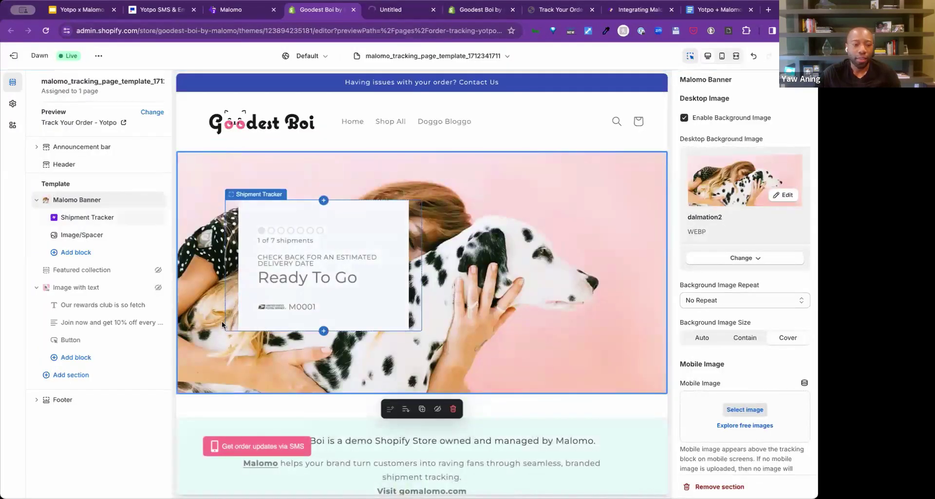
- Show the hidden Featured collection and Image with text sections on the tracking page and save the changes
left_click(158, 272)
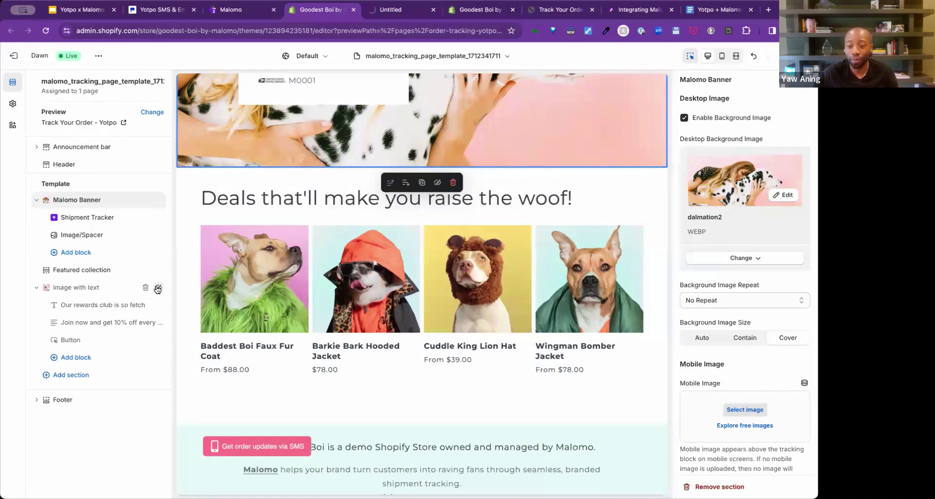
scroll(258, 329, "down", 5)
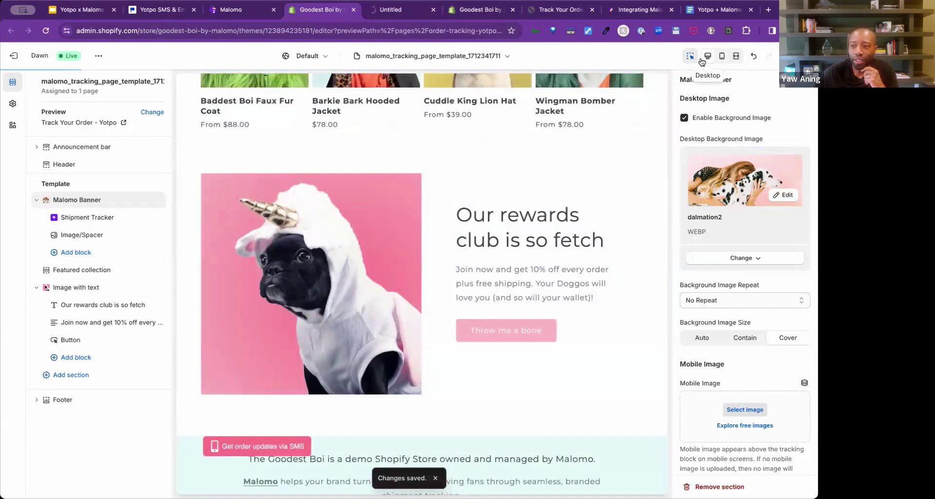
- Preview the tracking page at full width in the theme editor, reviewing the banner and featured products
left_click(735, 57)
scroll(668, 295, "up", 10)
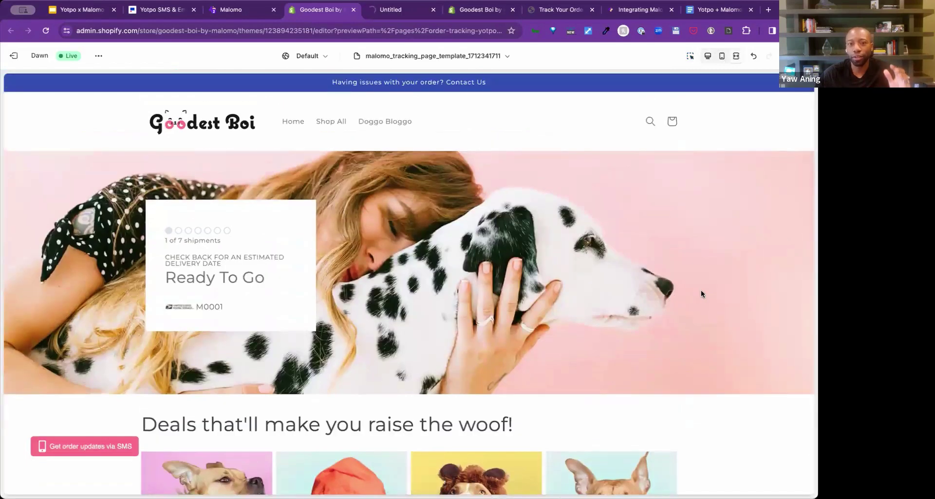
scroll(701, 294, "down", 1)
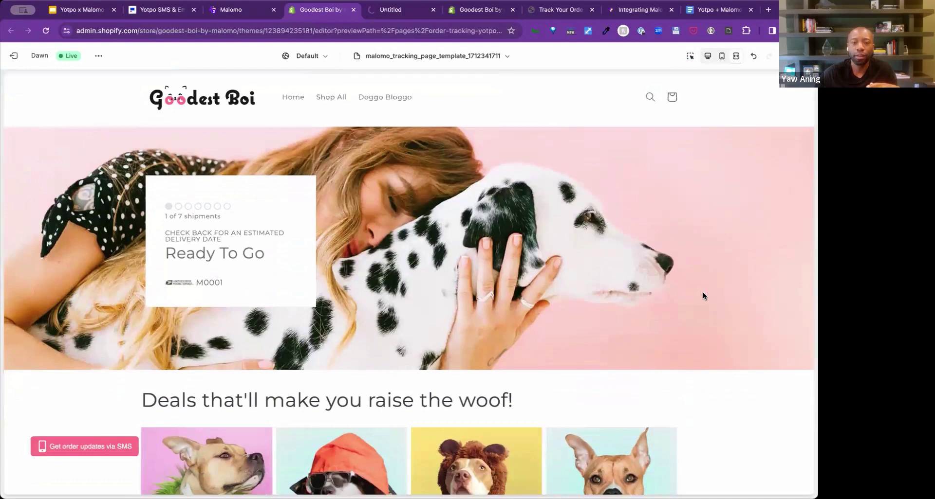
scroll(702, 294, "down", 3)
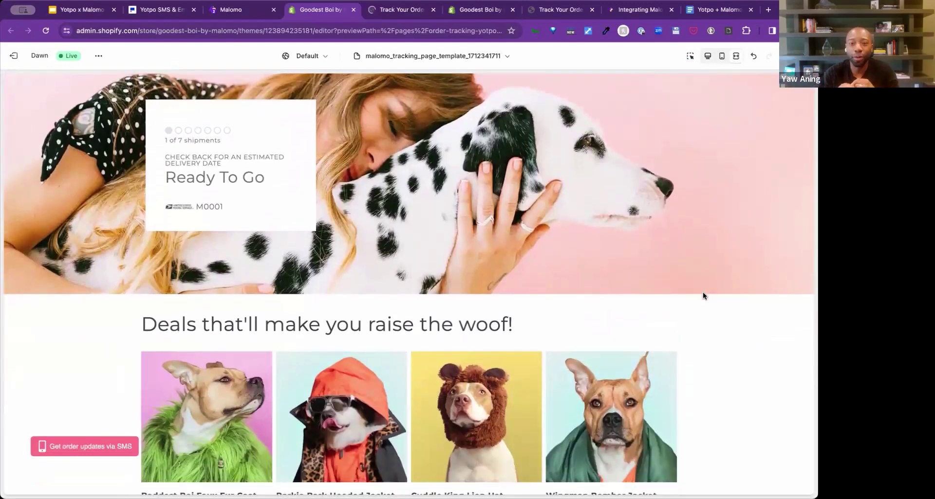
- Review the live order tracking page and its SMS order updates sign-up form, closing the form without signing up
left_click(400, 10)
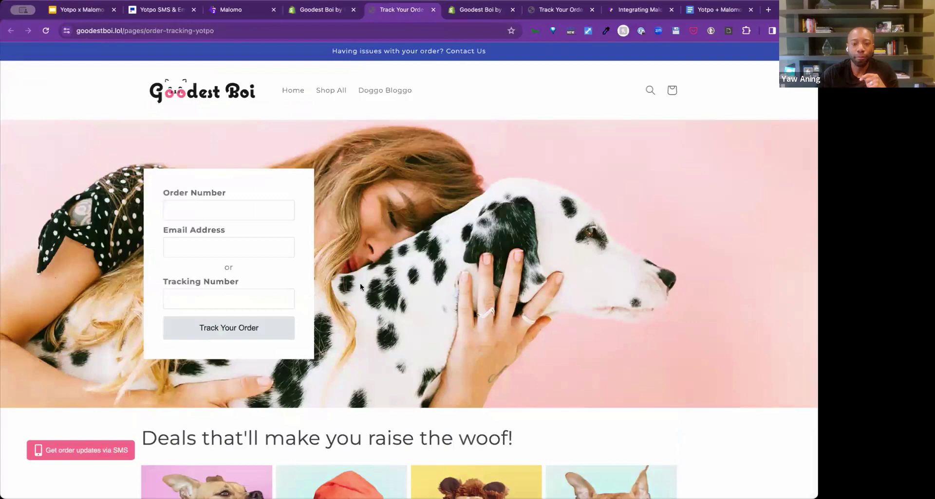
scroll(319, 234, "down", 10)
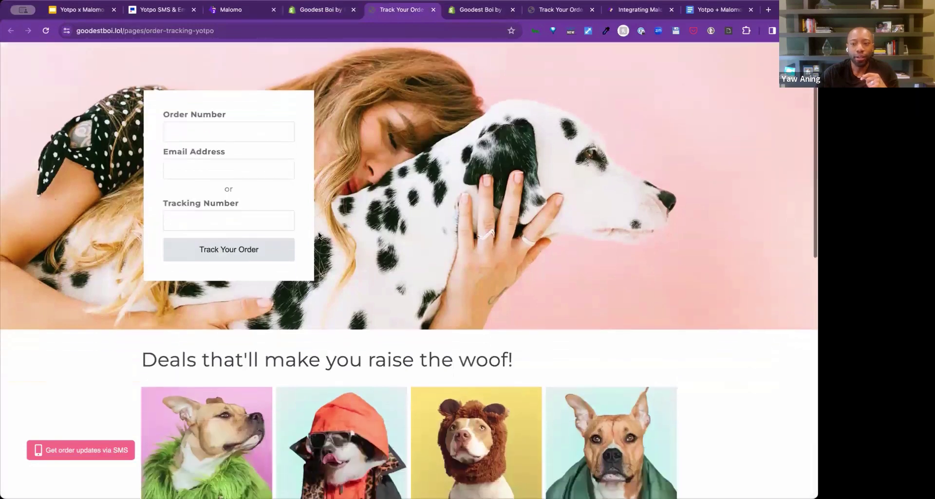
scroll(318, 231, "up", 10)
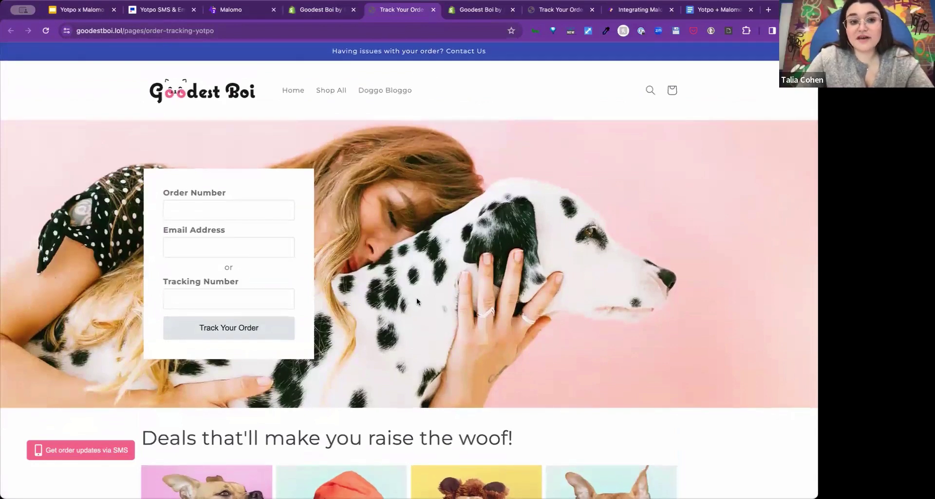
scroll(132, 441, "down", 1)
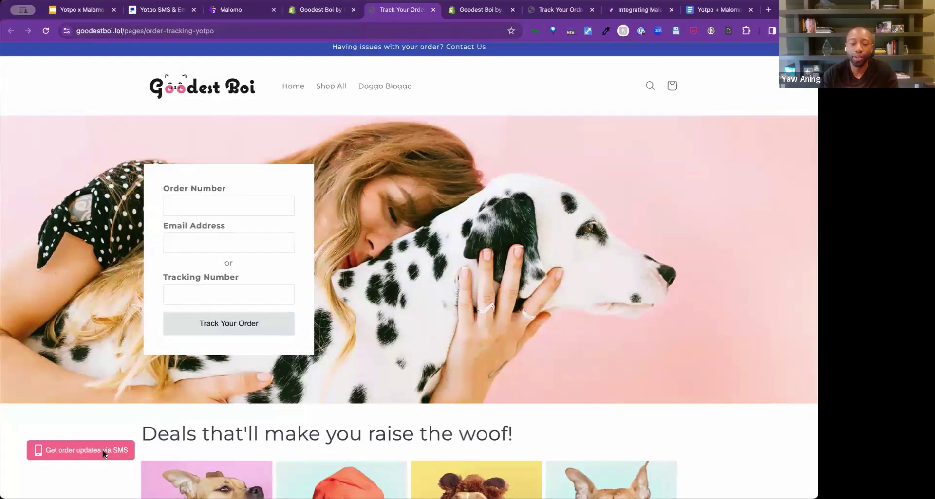
left_click(103, 451)
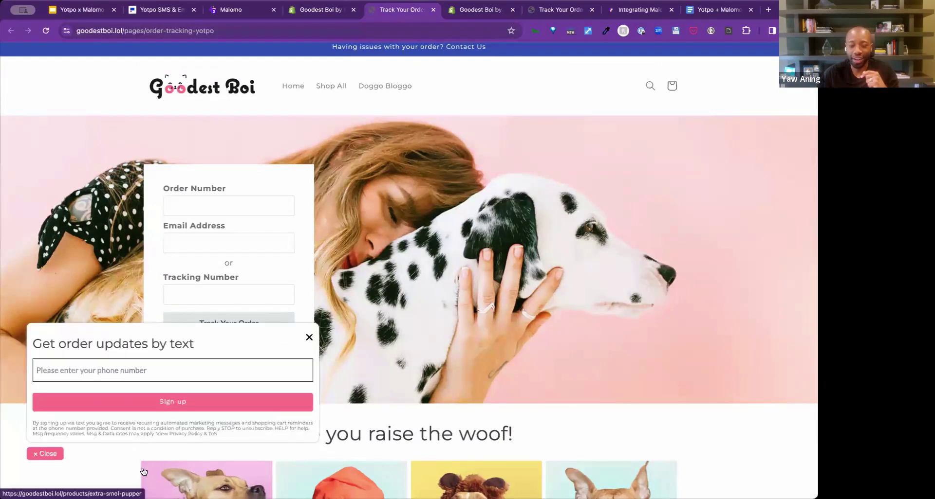
left_click(308, 337)
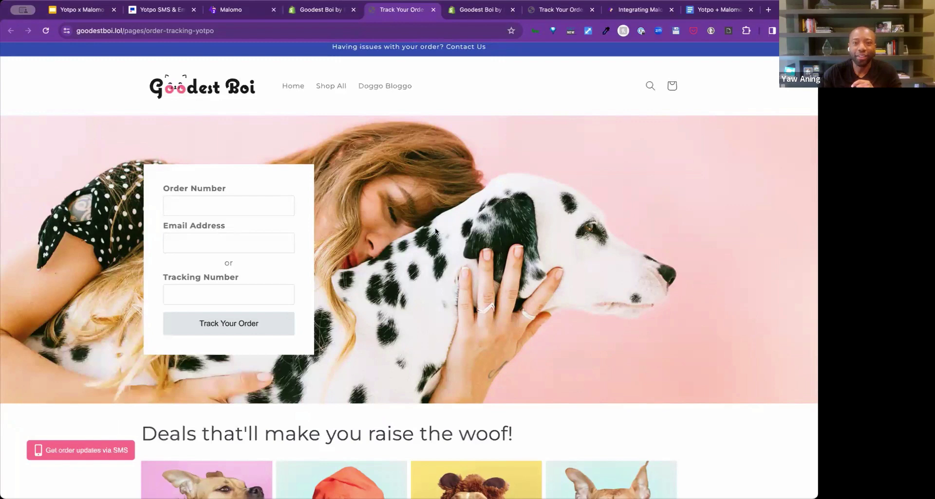